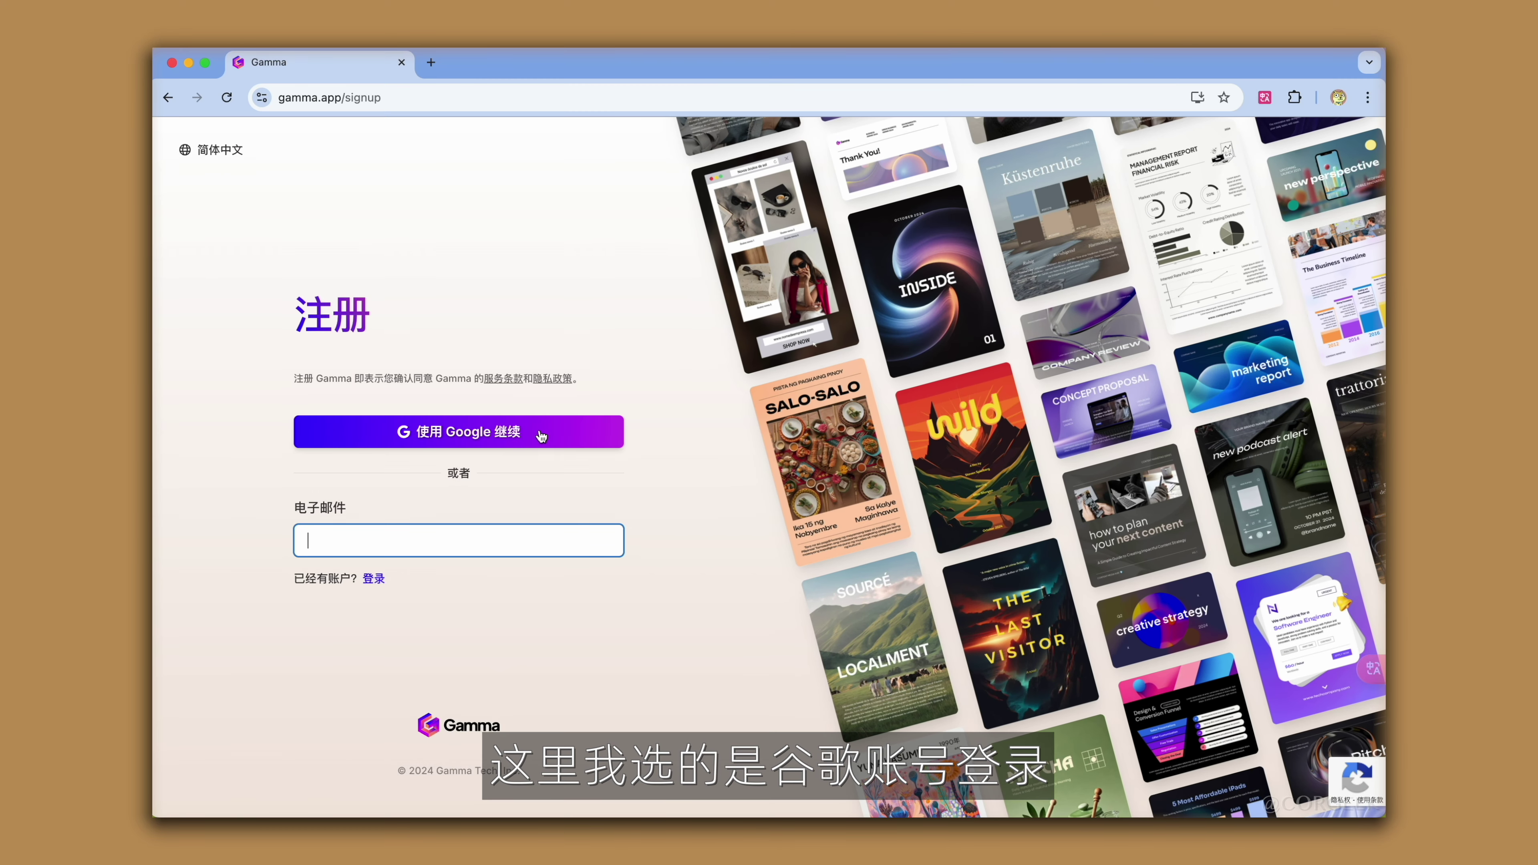
# Sign up with the Google account and start a new AI creation from the workspace.
pyautogui.click(541, 433)
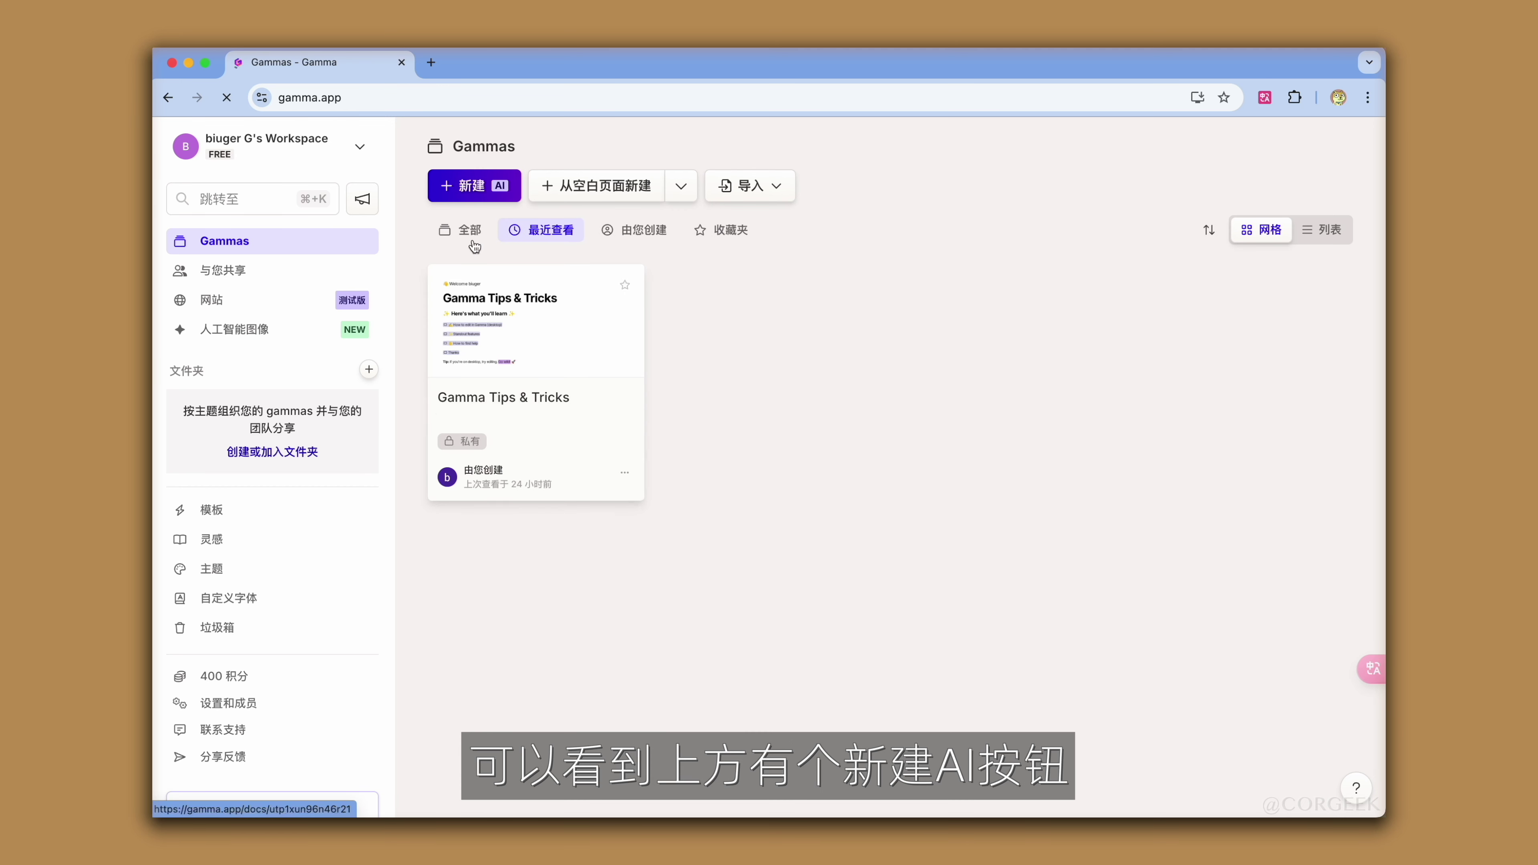
pyautogui.click(471, 188)
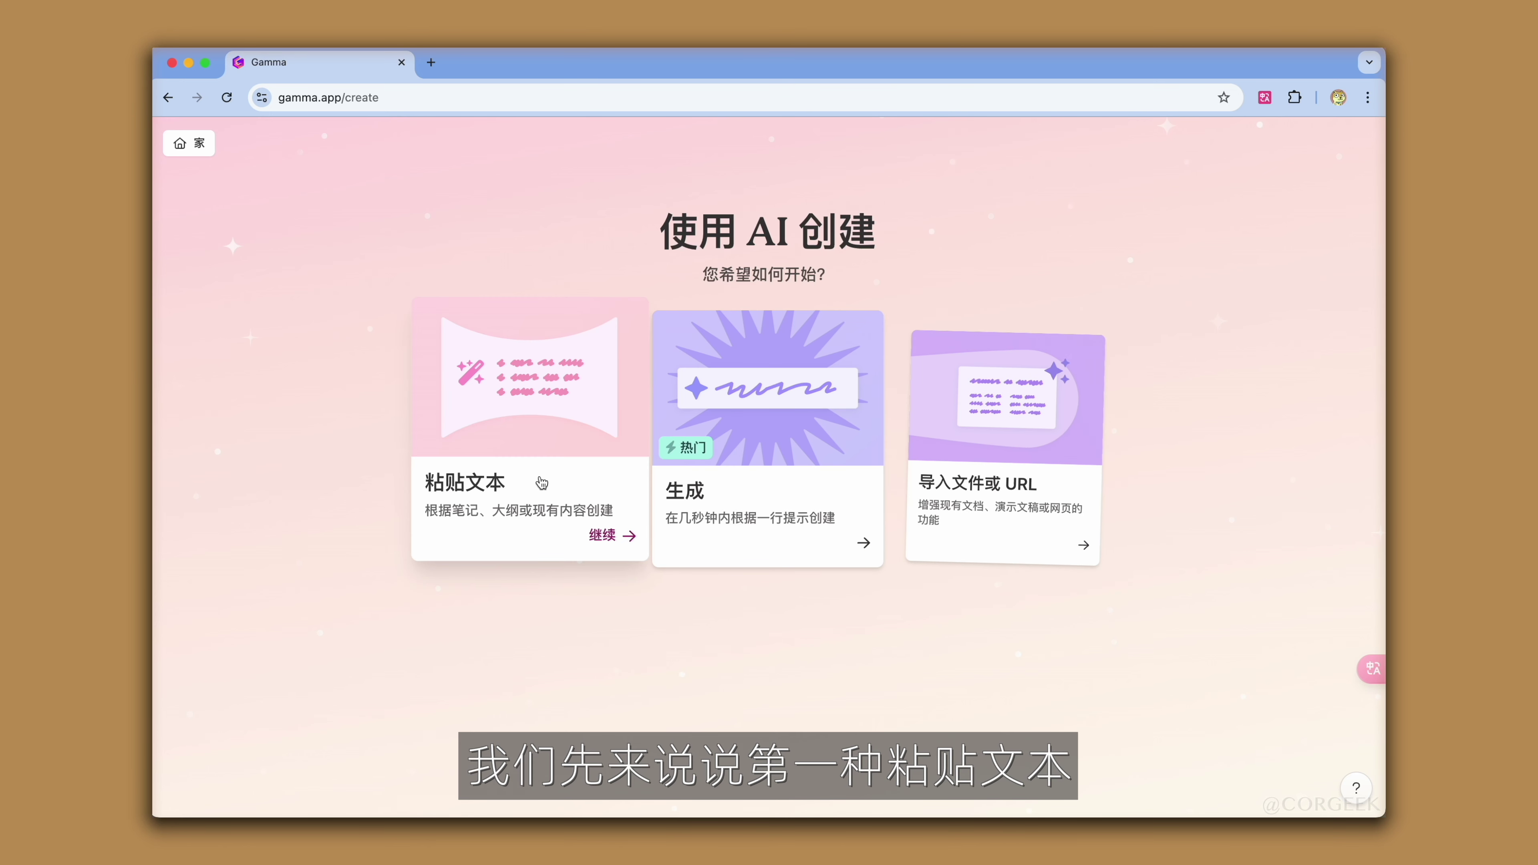
# Try the 粘贴文本 method with the 2024年度工作总结 outline, and look at the file and URL import options.
pyautogui.click(602, 536)
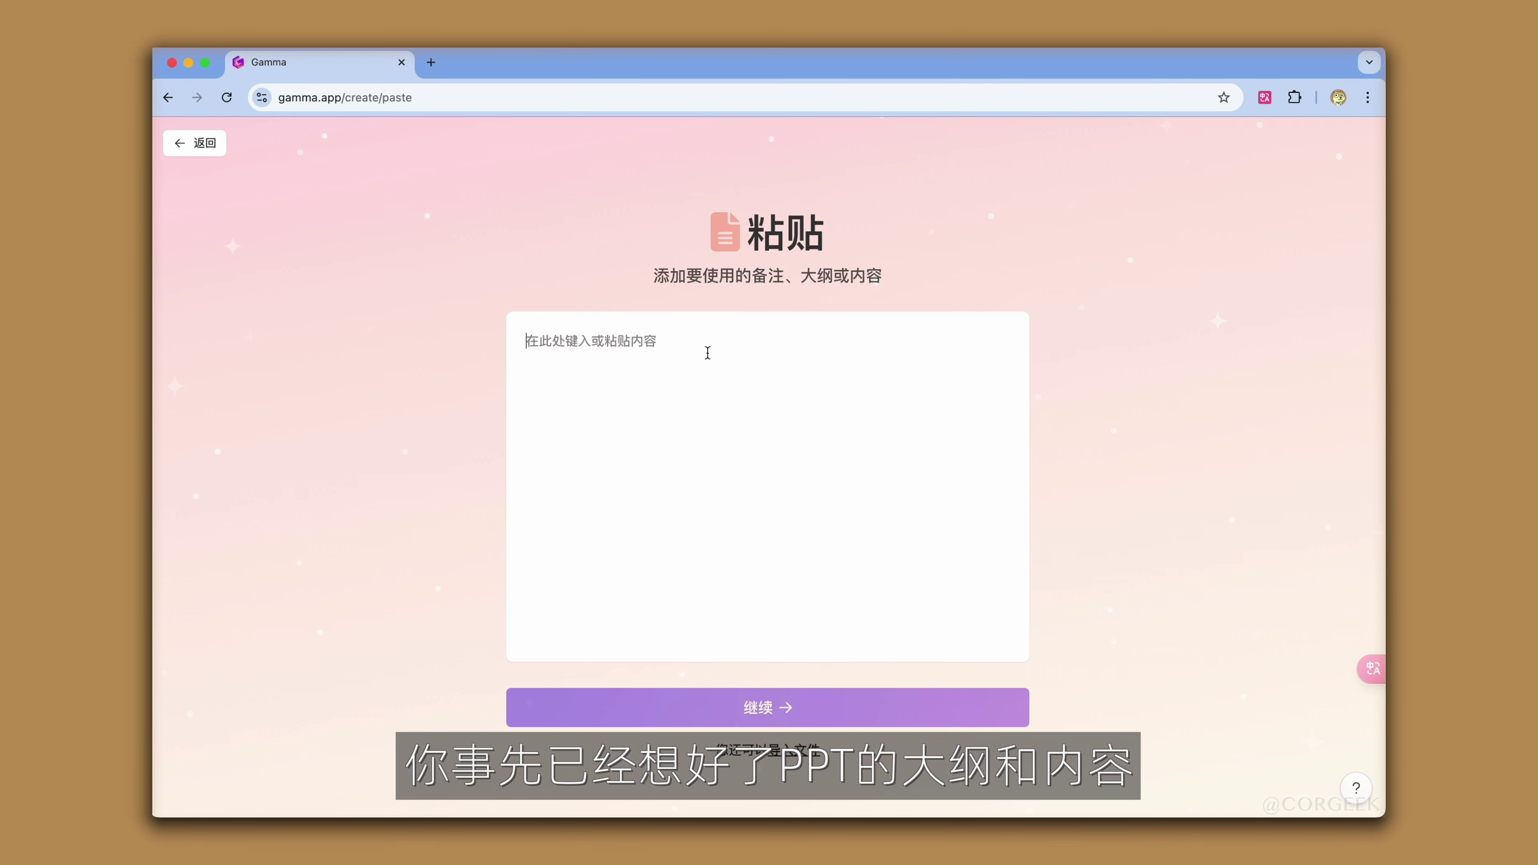
pyautogui.press('super+v')
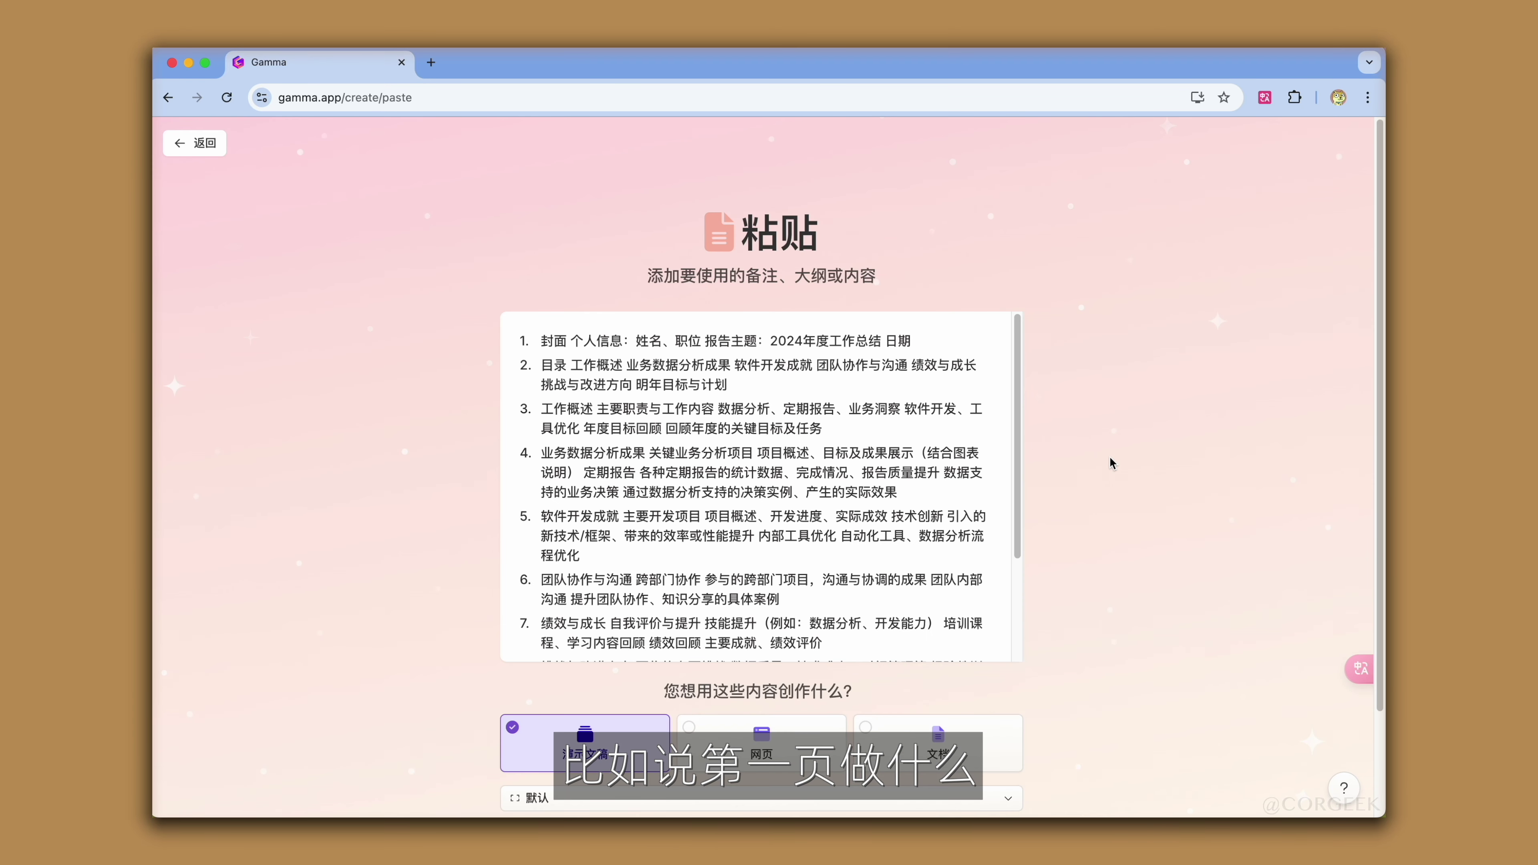
pyautogui.scroll(-3, 1109, 462)
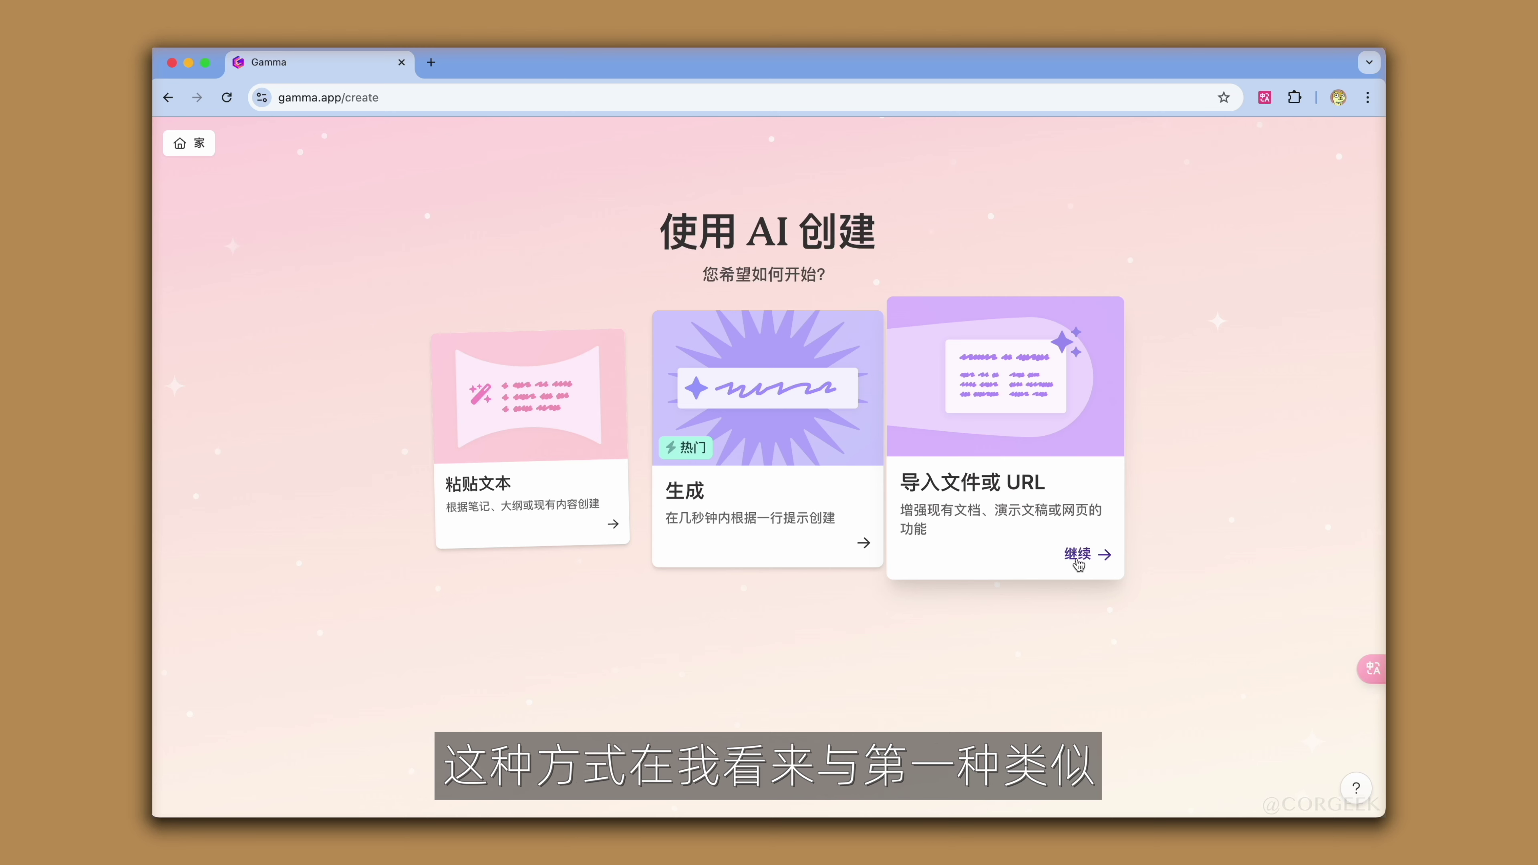
pyautogui.click(1078, 564)
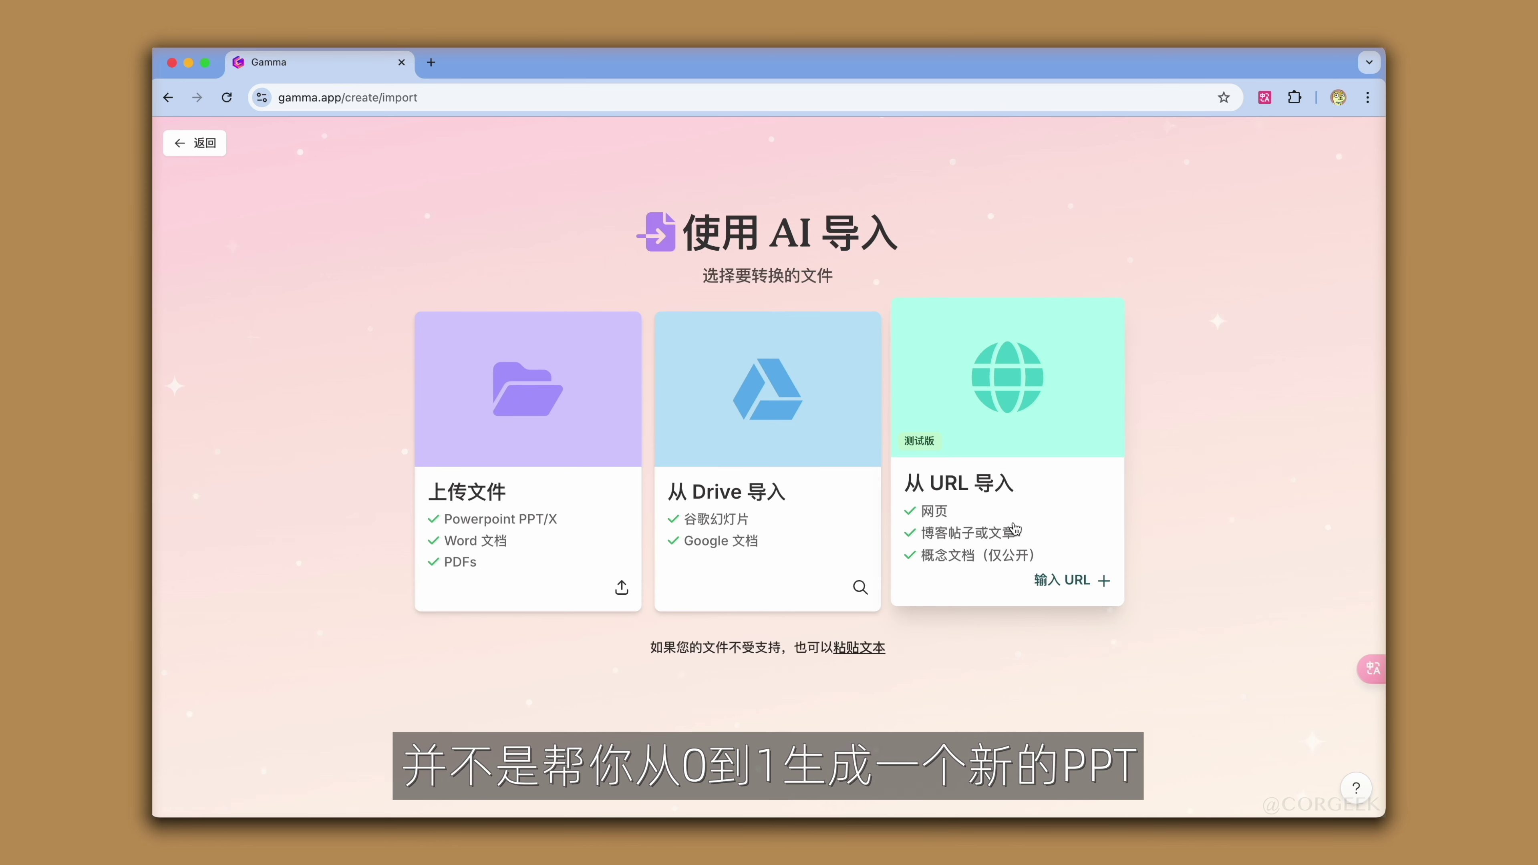
pyautogui.click(205, 149)
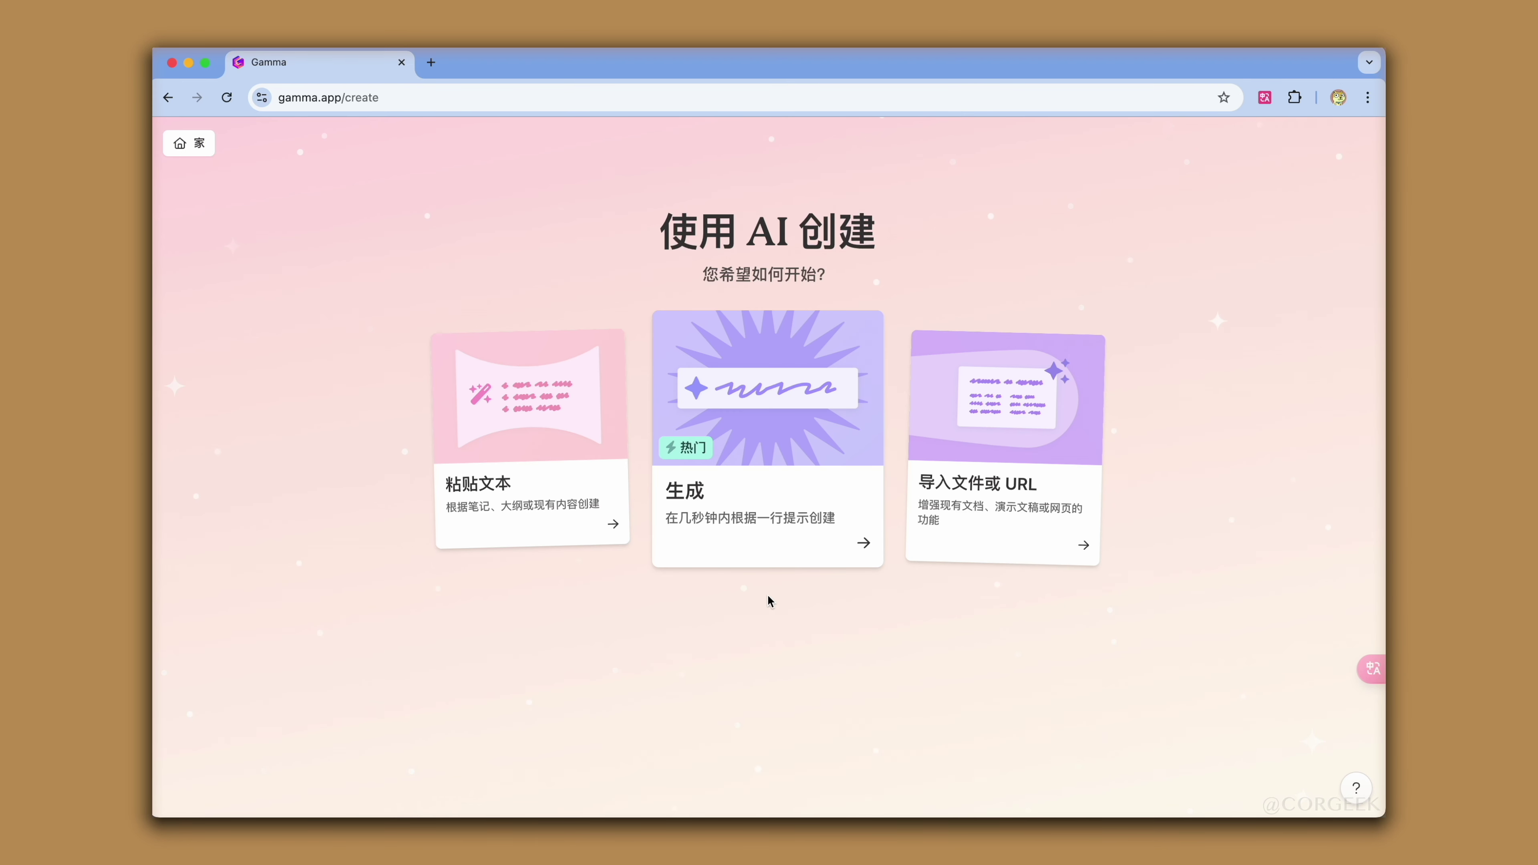
# Start a prompt-based 生成 presentation with 8 张卡片 and the 传统 page style.
pyautogui.click(841, 537)
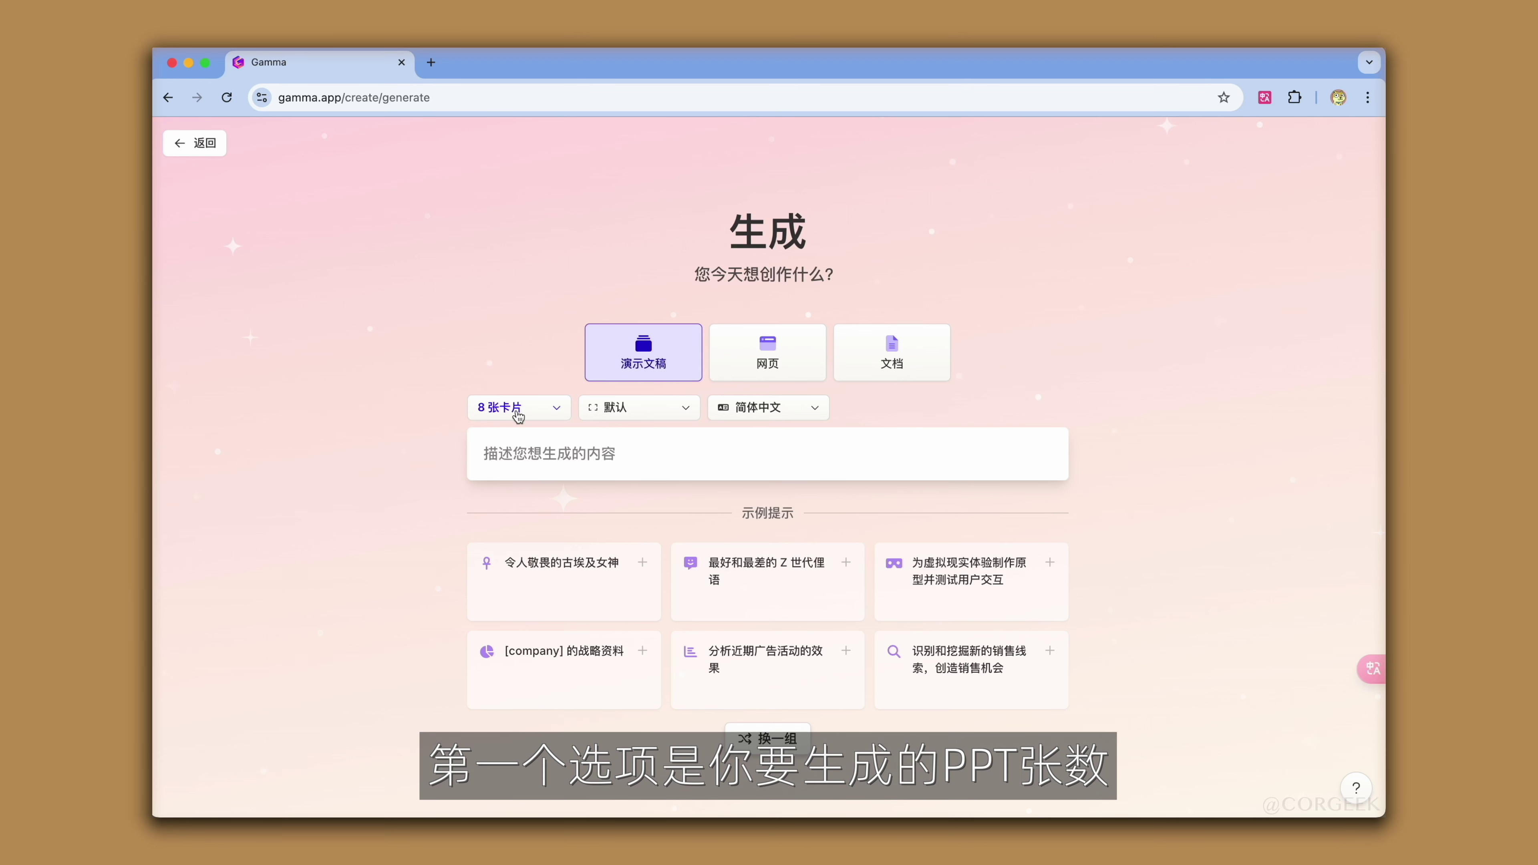
pyautogui.click(518, 407)
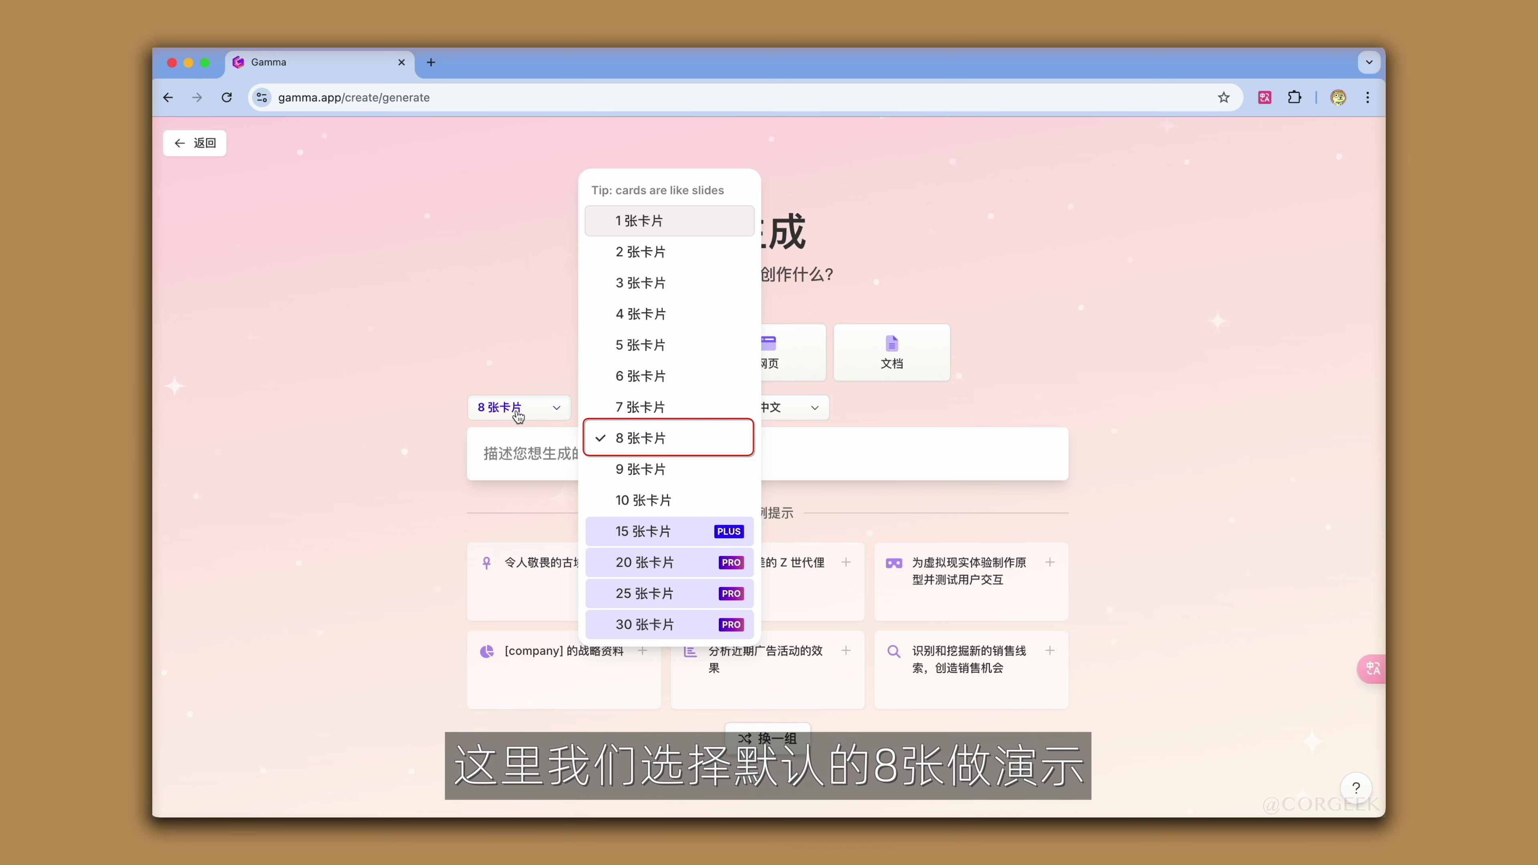
pyautogui.click(518, 415)
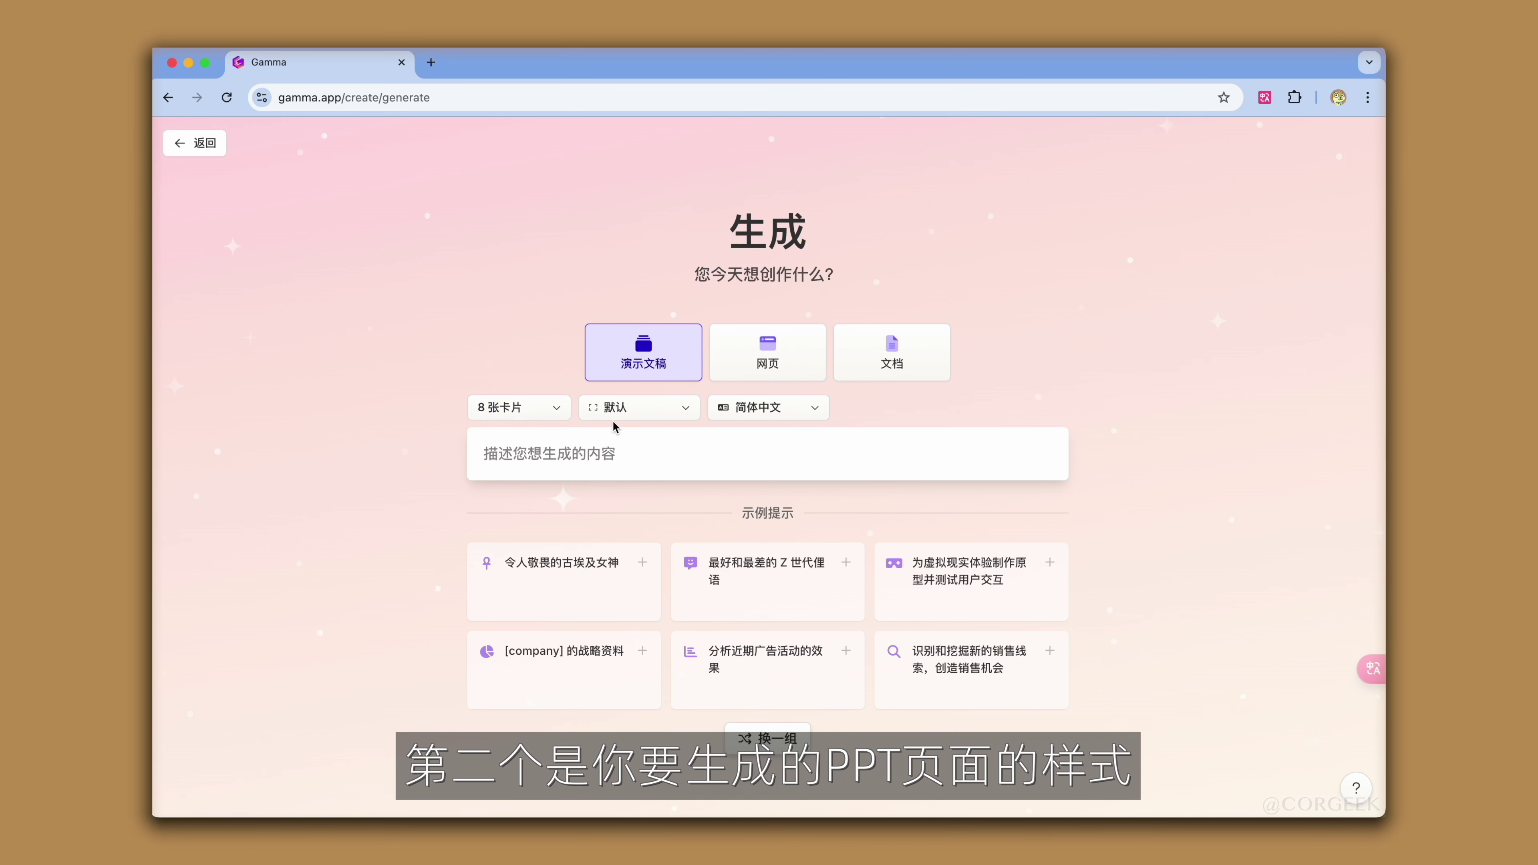
pyautogui.click(640, 415)
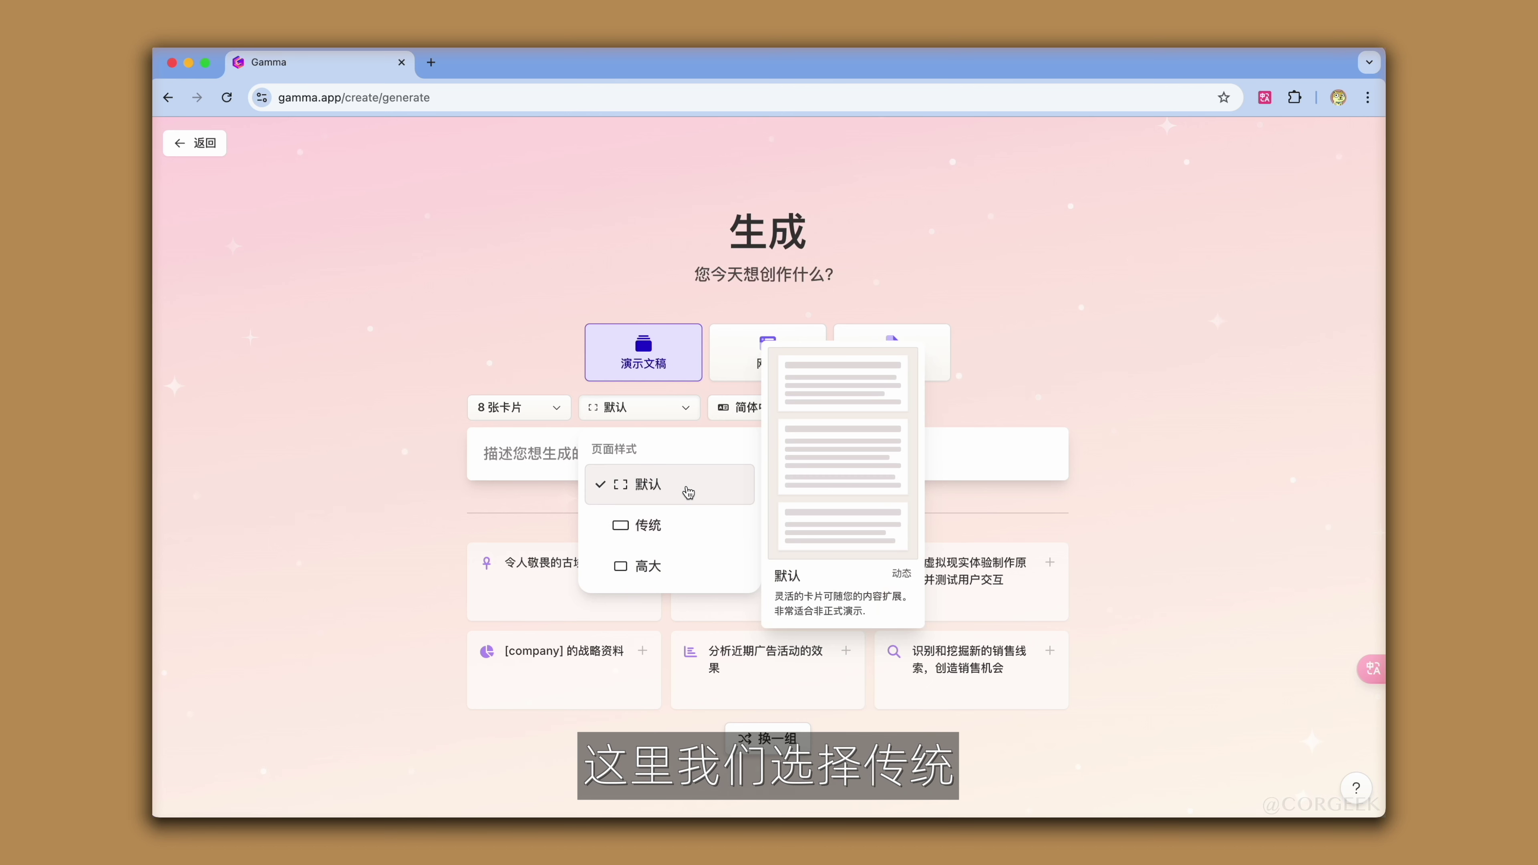
pyautogui.click(685, 525)
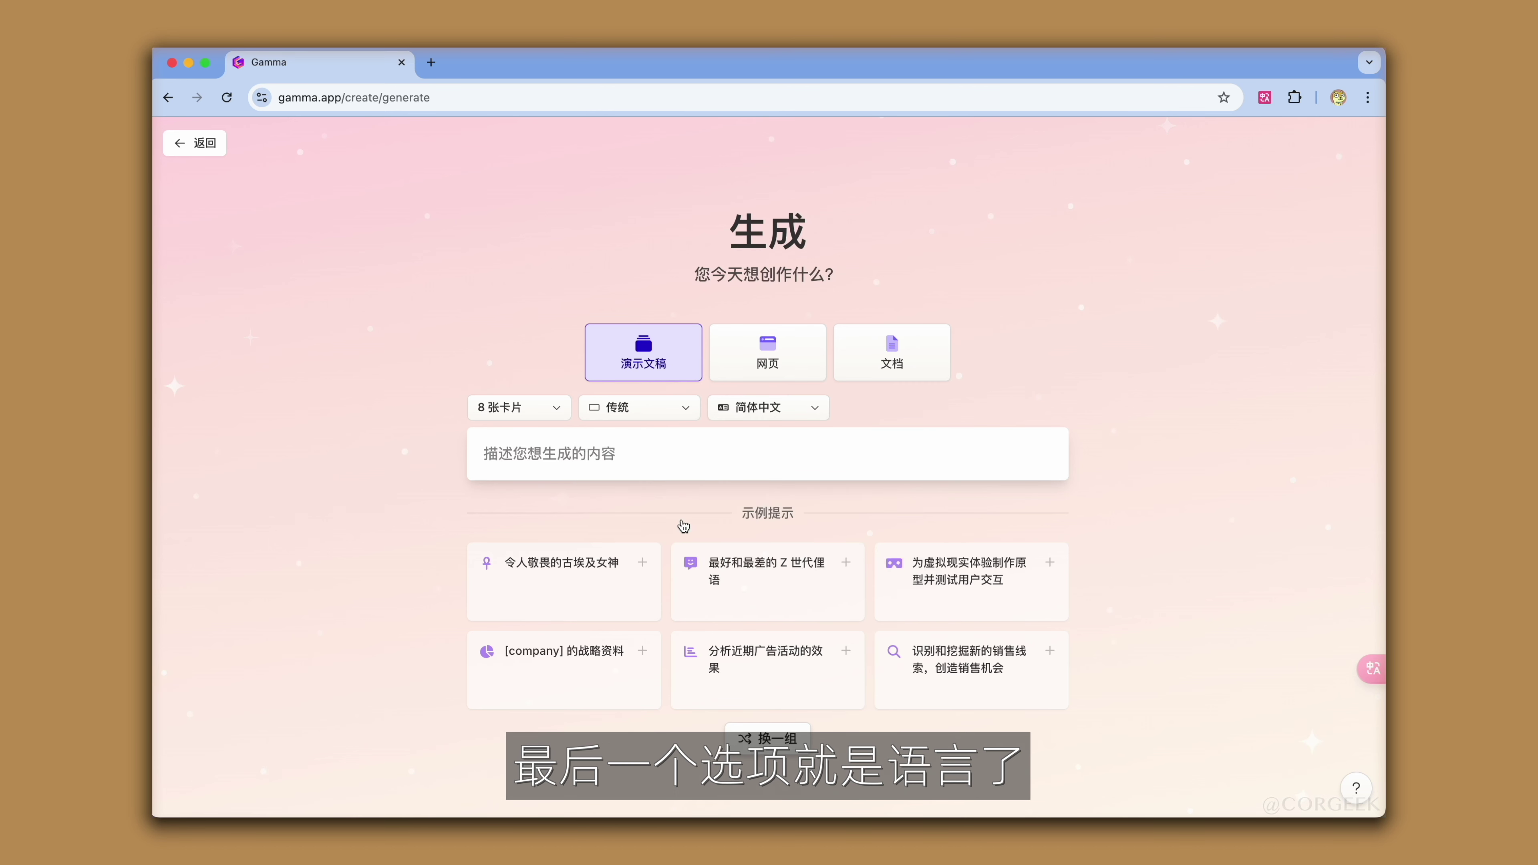
# Look through the available output languages and keep 简体中文.
pyautogui.click(760, 409)
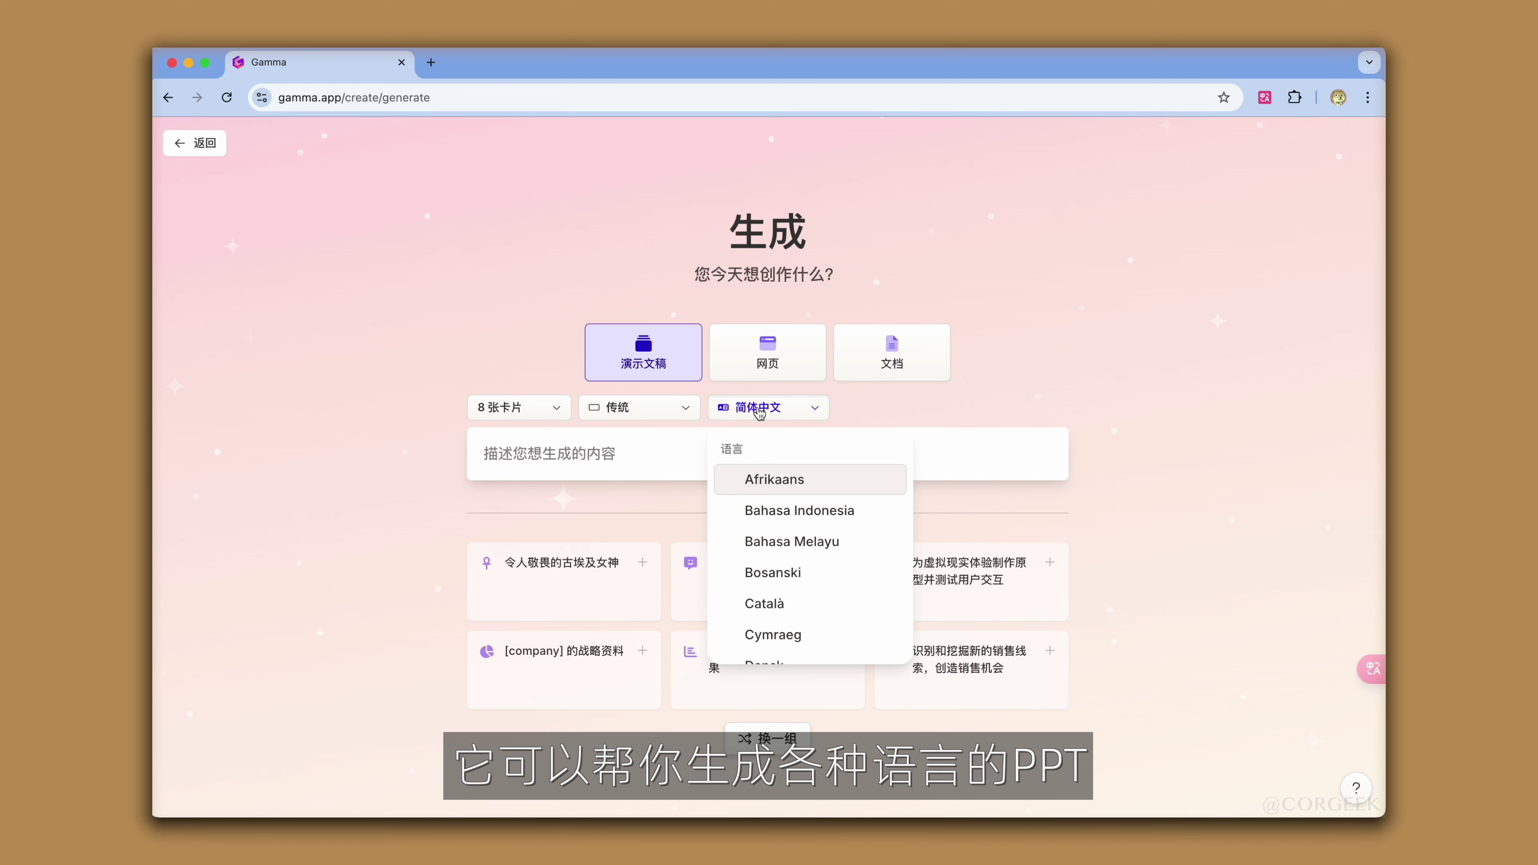
pyautogui.scroll(-5, 793, 570)
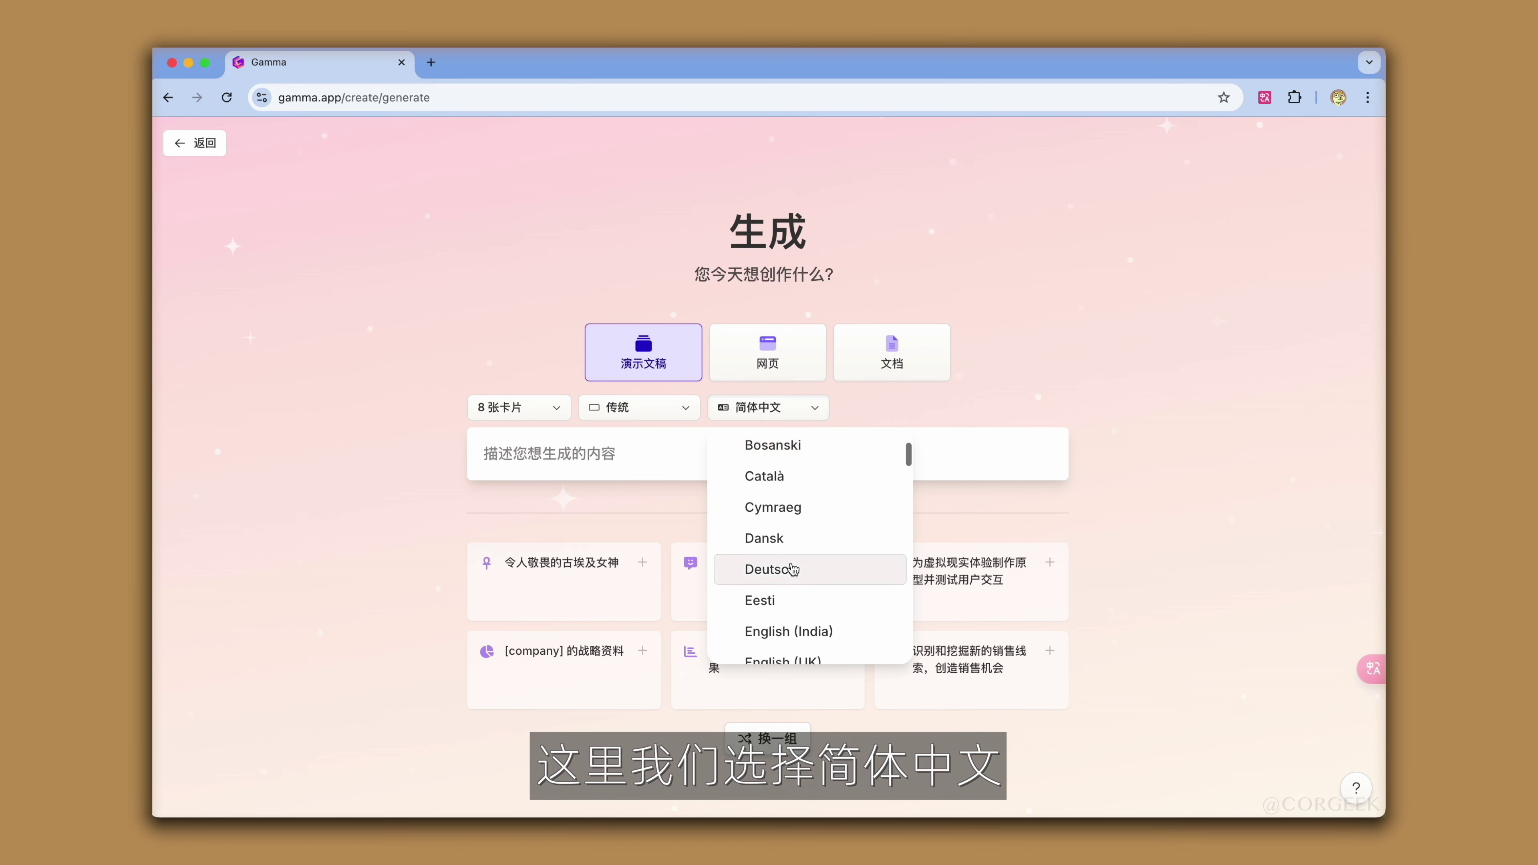
pyautogui.scroll(-8, 793, 570)
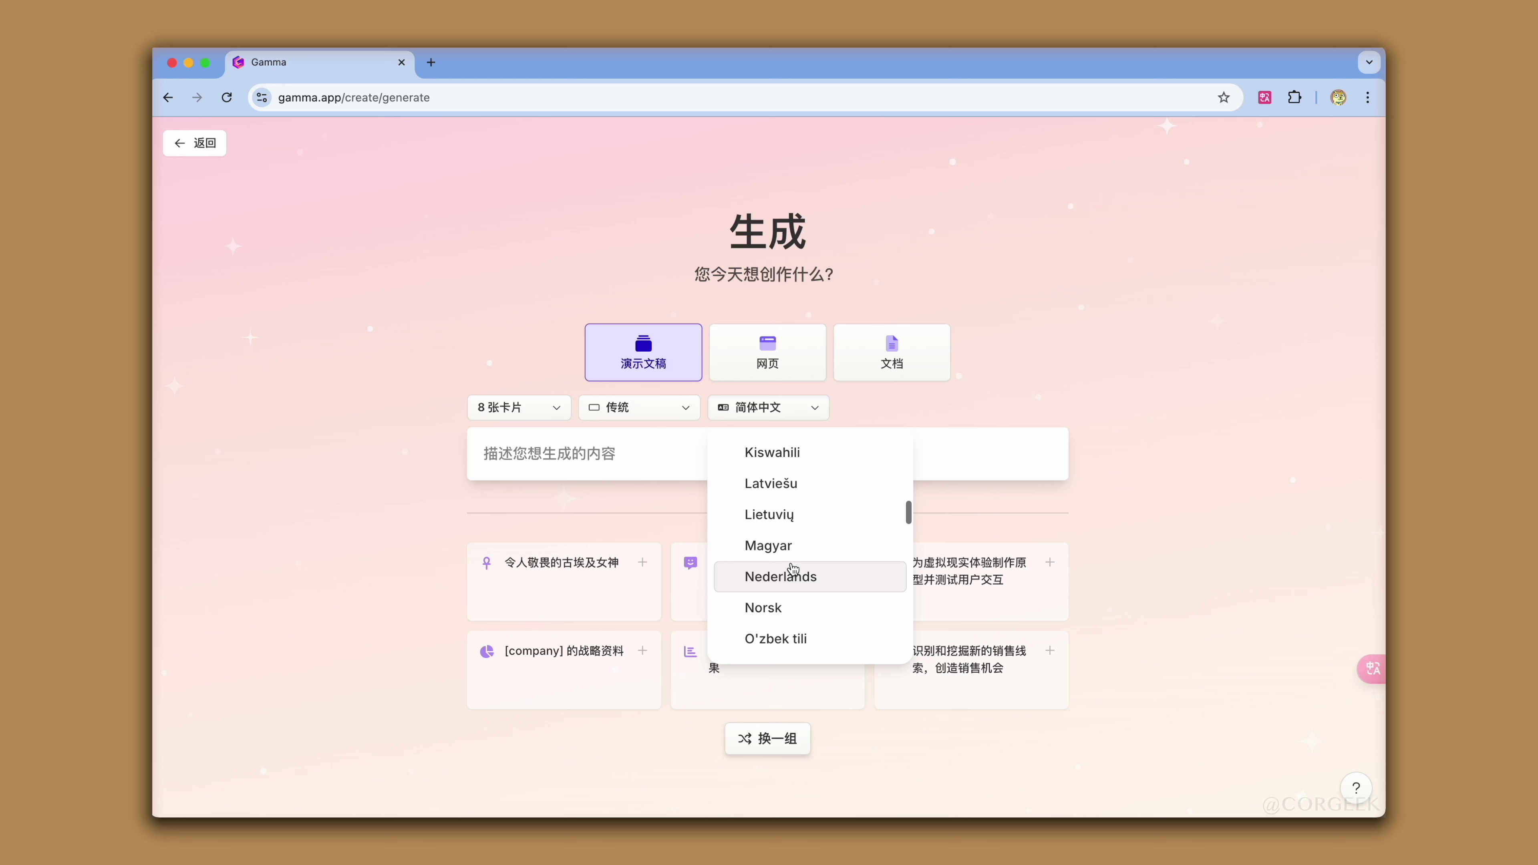
pyautogui.click(755, 413)
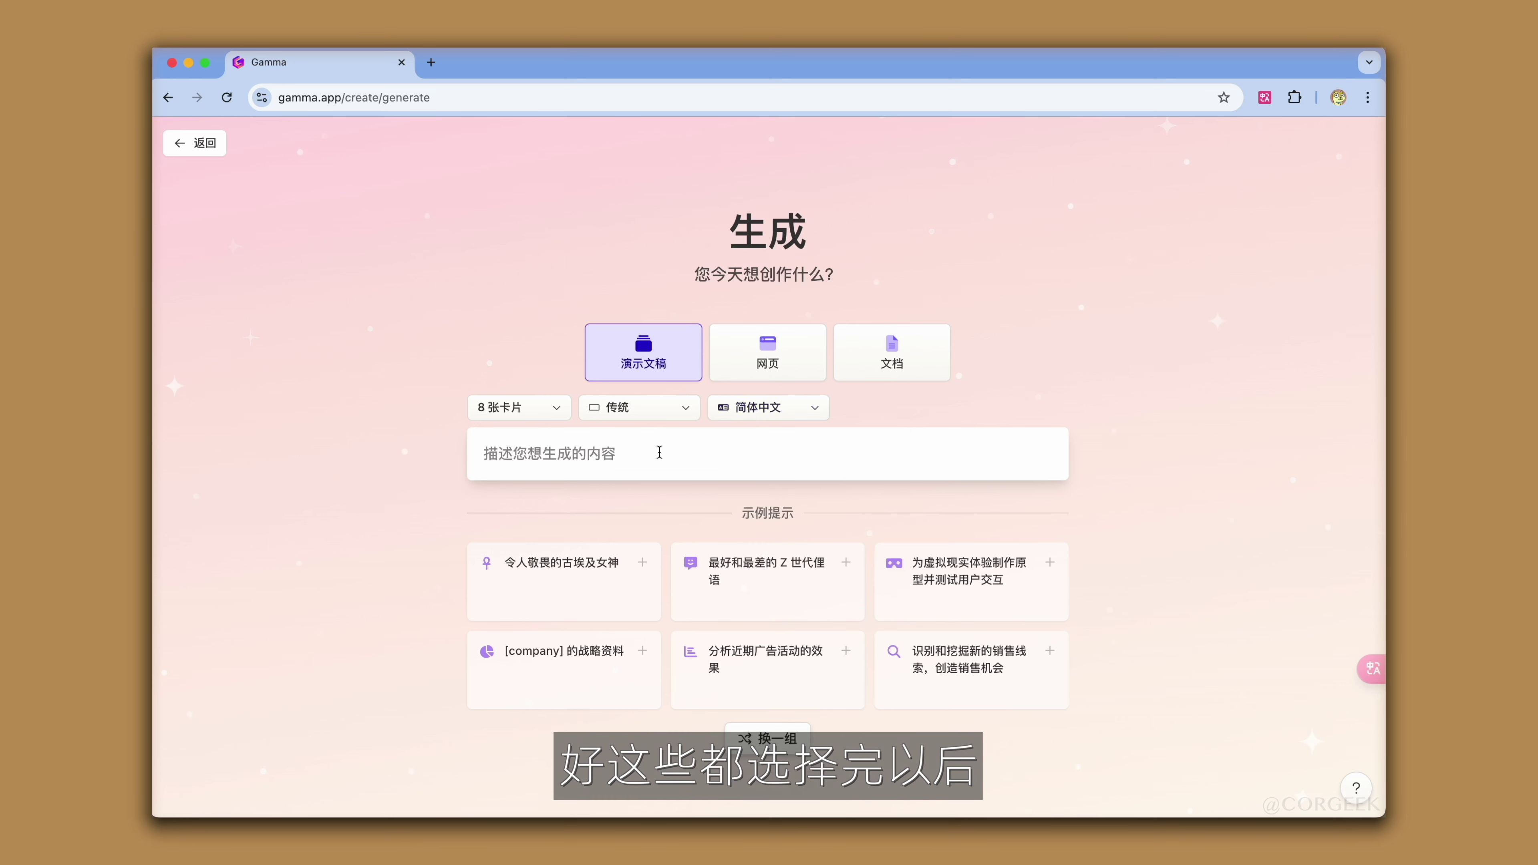
# Generate an outline from the prompt "柯基数据公司的数据分析师年终总结报告。此报告需要严谨，数据可视化。内容包括：姓名职位、工作概述、重要成果、团队协作、绩效表现、不足改进、明年计划、致谢。".
pyautogui.click(630, 456)
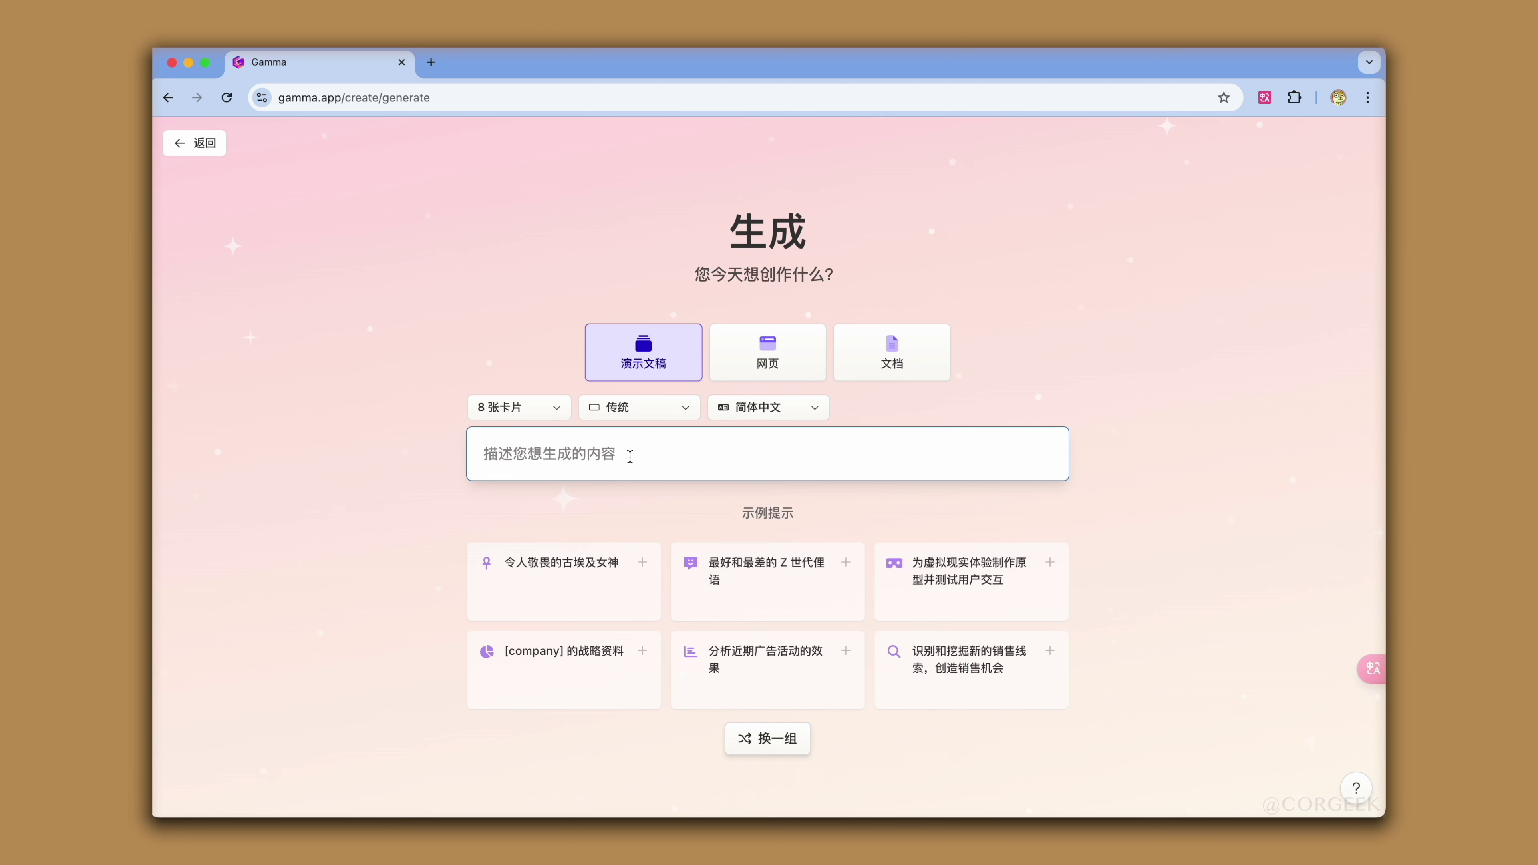
pyautogui.write('柯基数据公司的数据分析师年终总结报告。此报告需要严谨，数据可视化。内容包括：姓名职位、工作概述、重要成果、团队协作、绩效表现、不足改进、明年计划、致谢。')
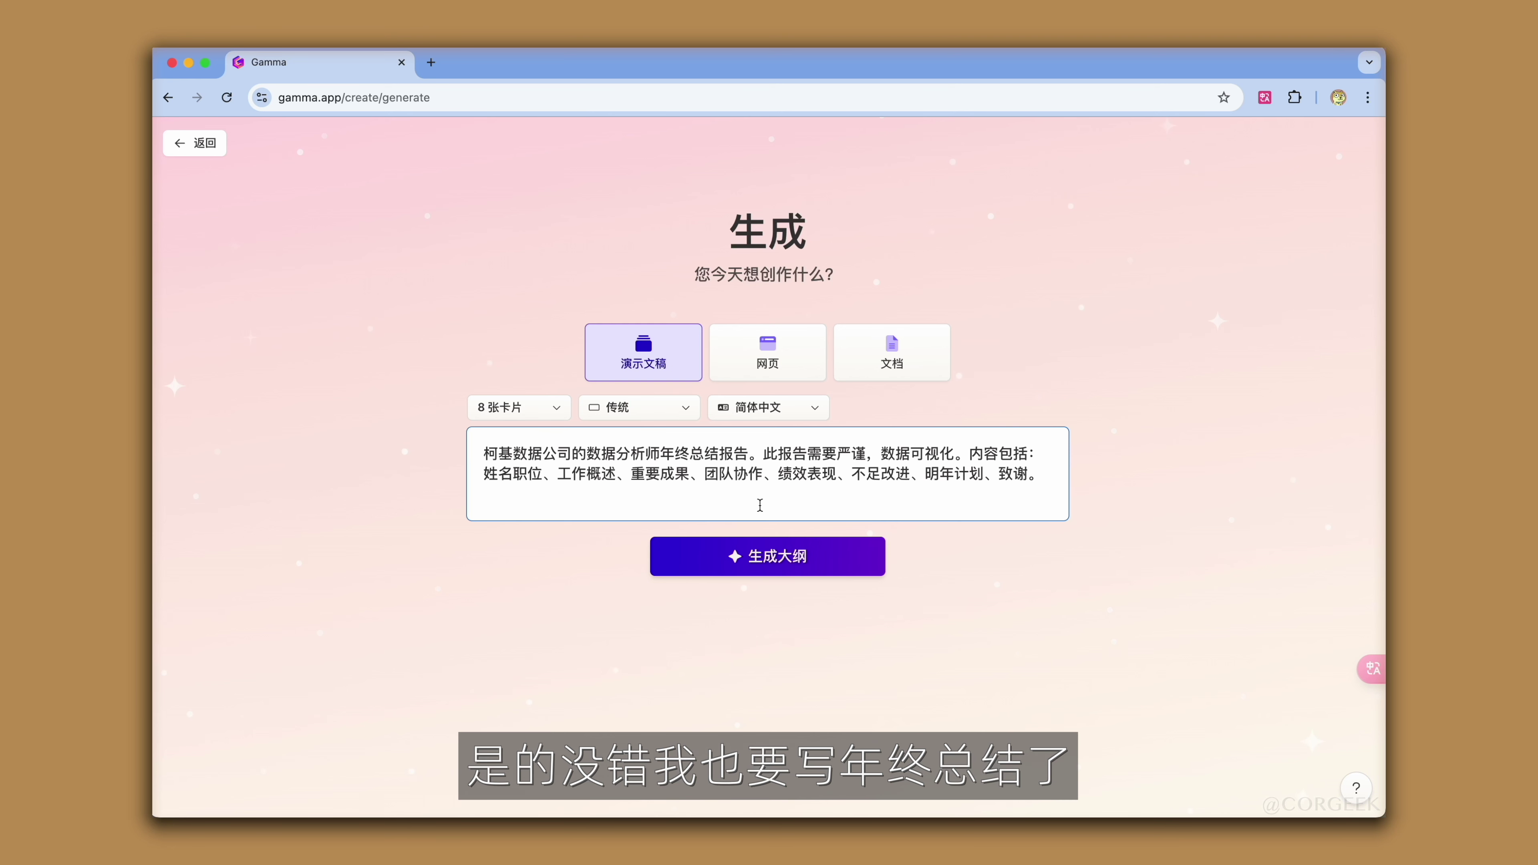
pyautogui.click(758, 571)
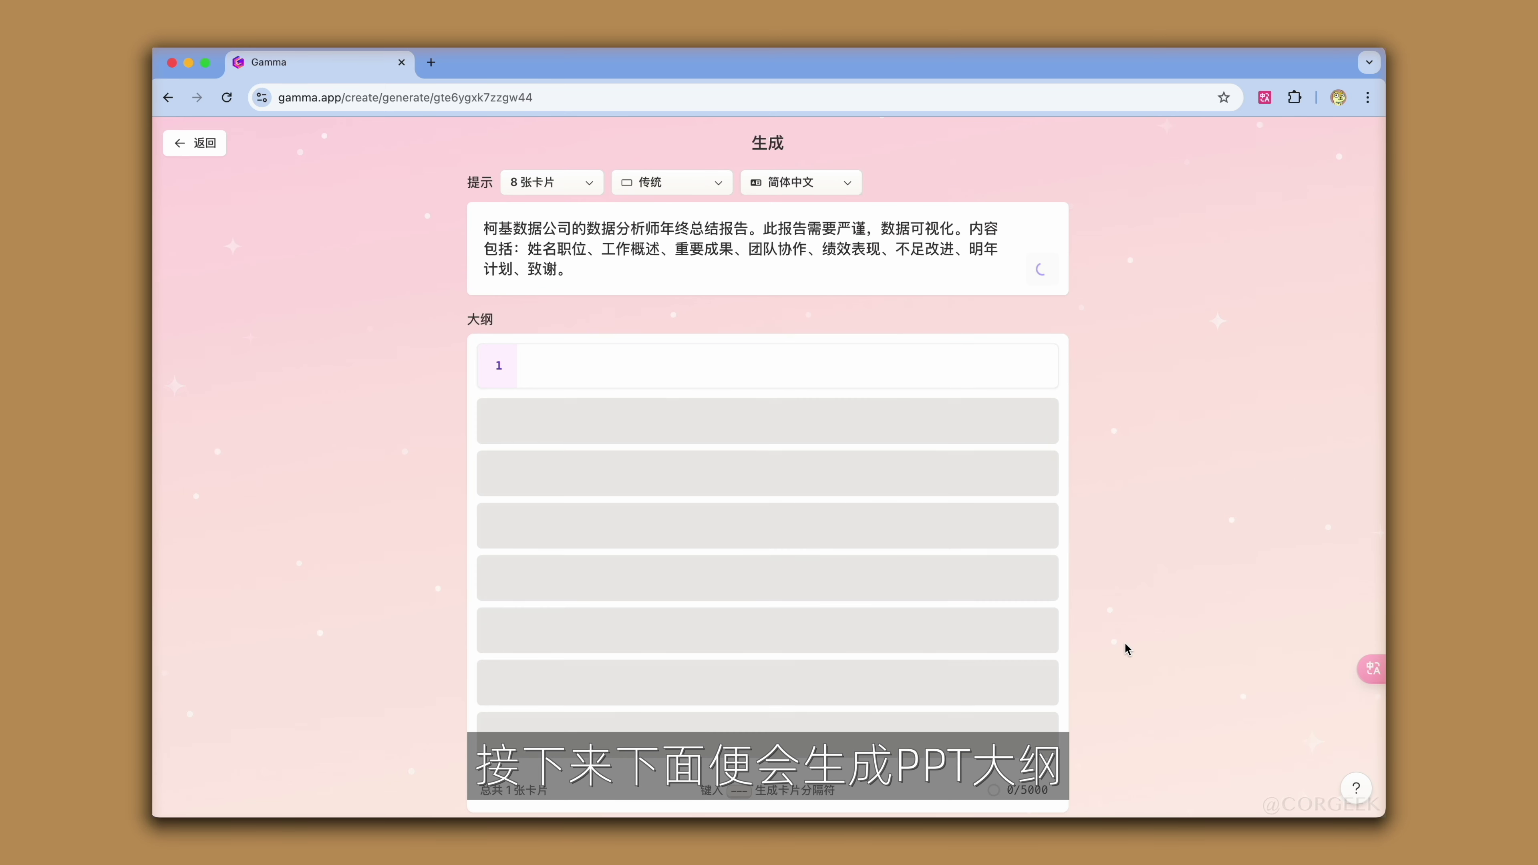
# Shorten the first outline card's title to "柯基数据公司数据分析师年" and move the 个人信息及工作概述 card above it.
pyautogui.scroll(-4, 1126, 645)
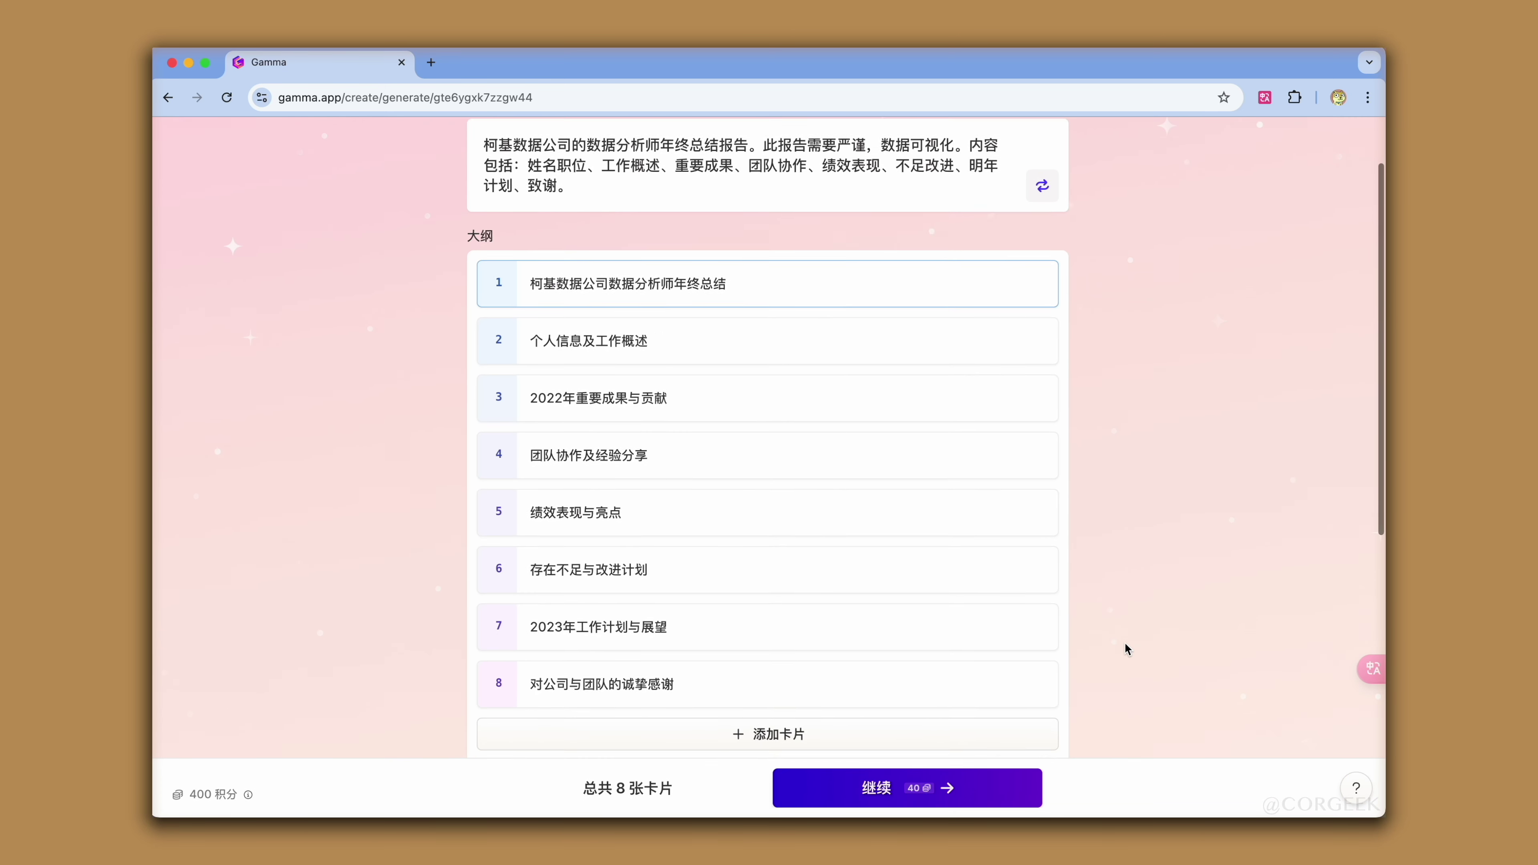
pyautogui.click(770, 235)
pyautogui.press('BackSpace')
pyautogui.press('BackSpace')
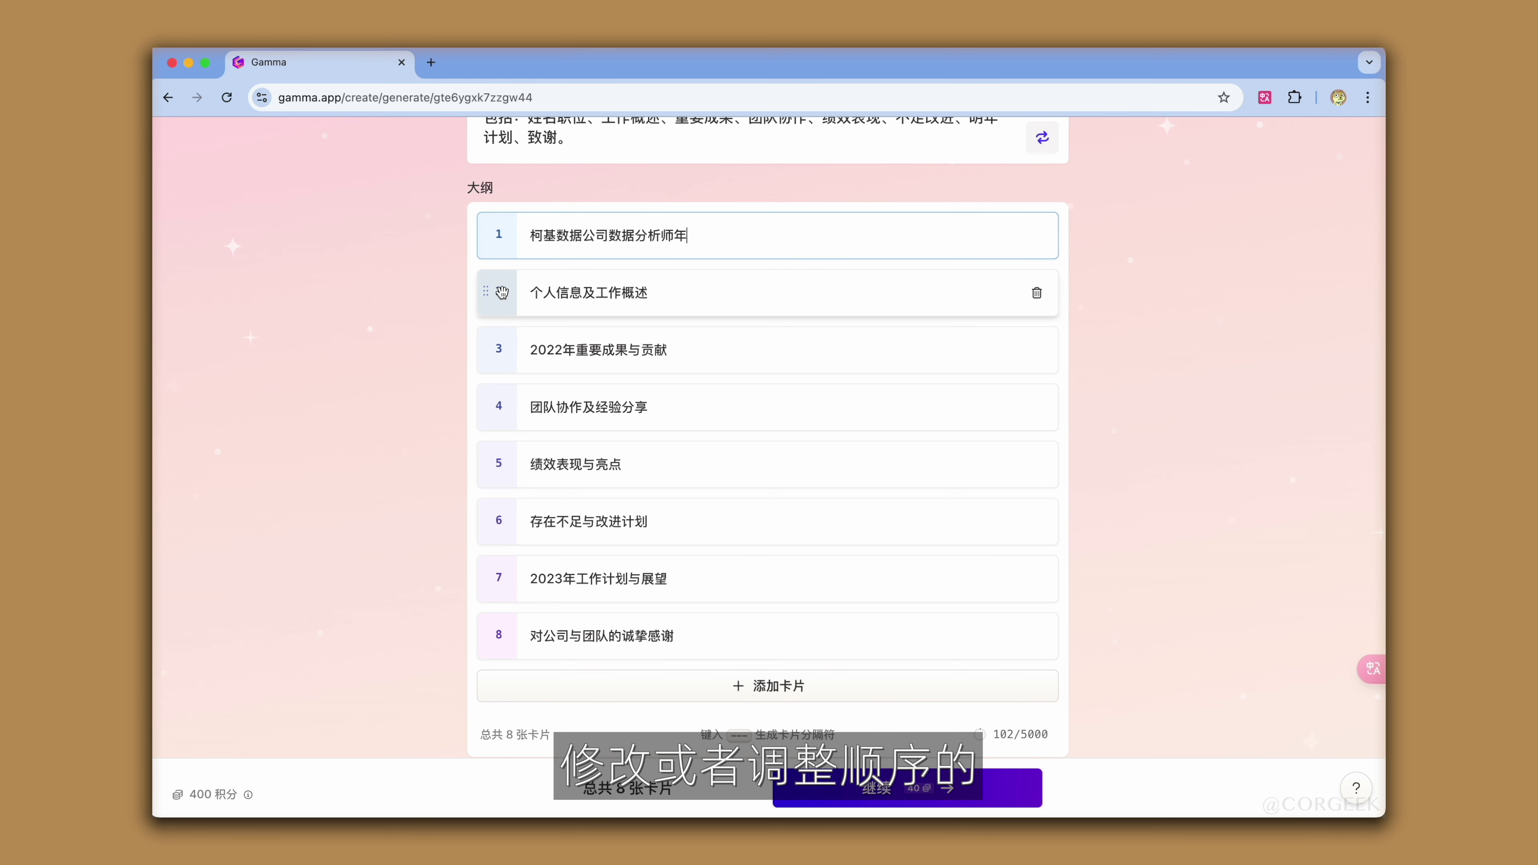
pyautogui.moveTo(501, 293); pyautogui.dragTo(501, 238)
# Try the 简介 and 中等 text amounts per card, and set the amount to 详细.
pyautogui.scroll(-3, 639, 479)
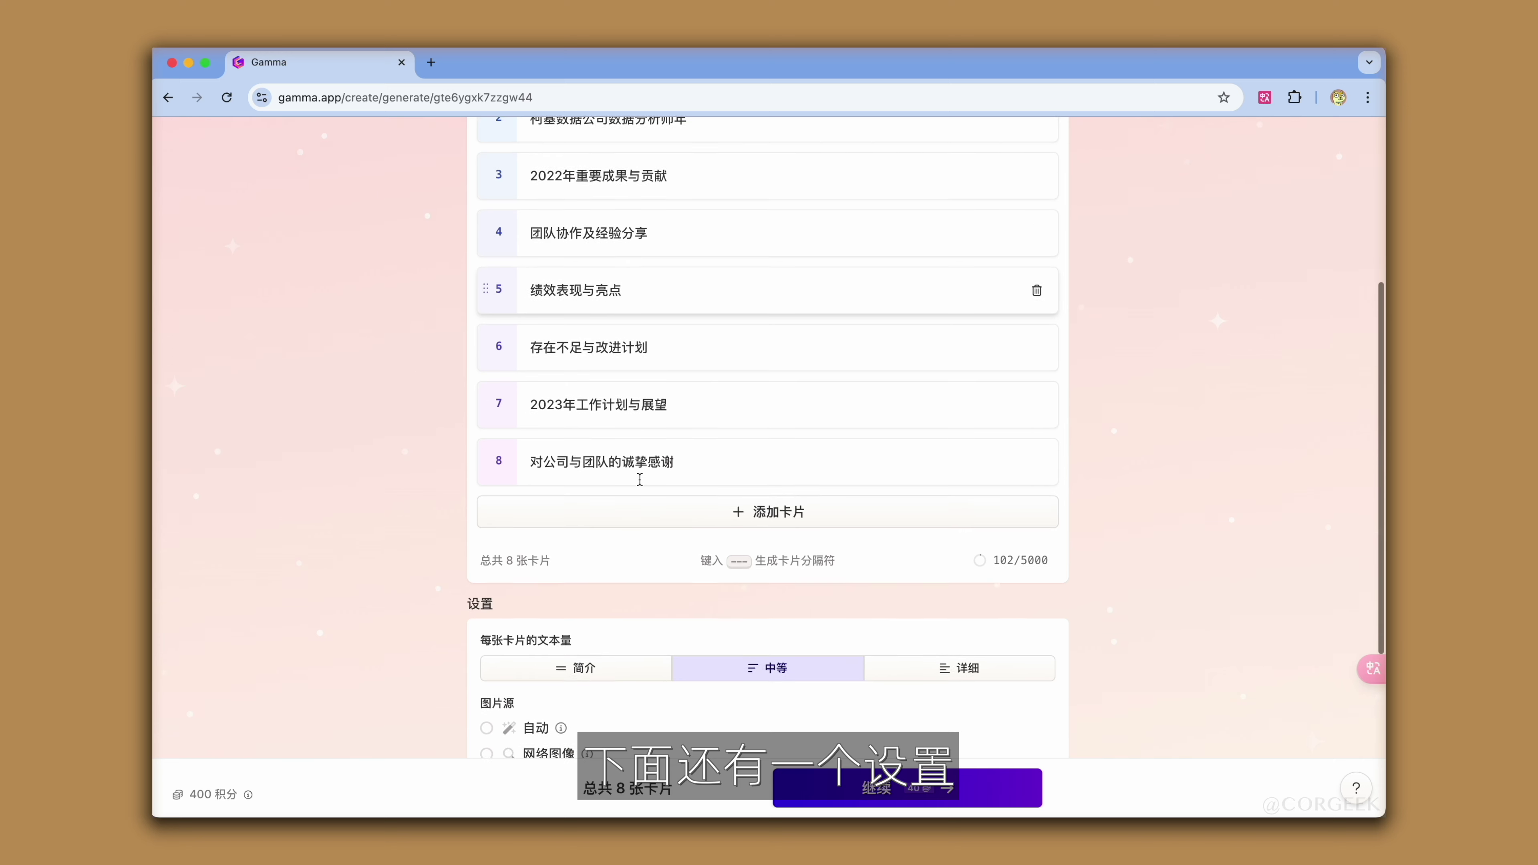
pyautogui.scroll(-5, 639, 478)
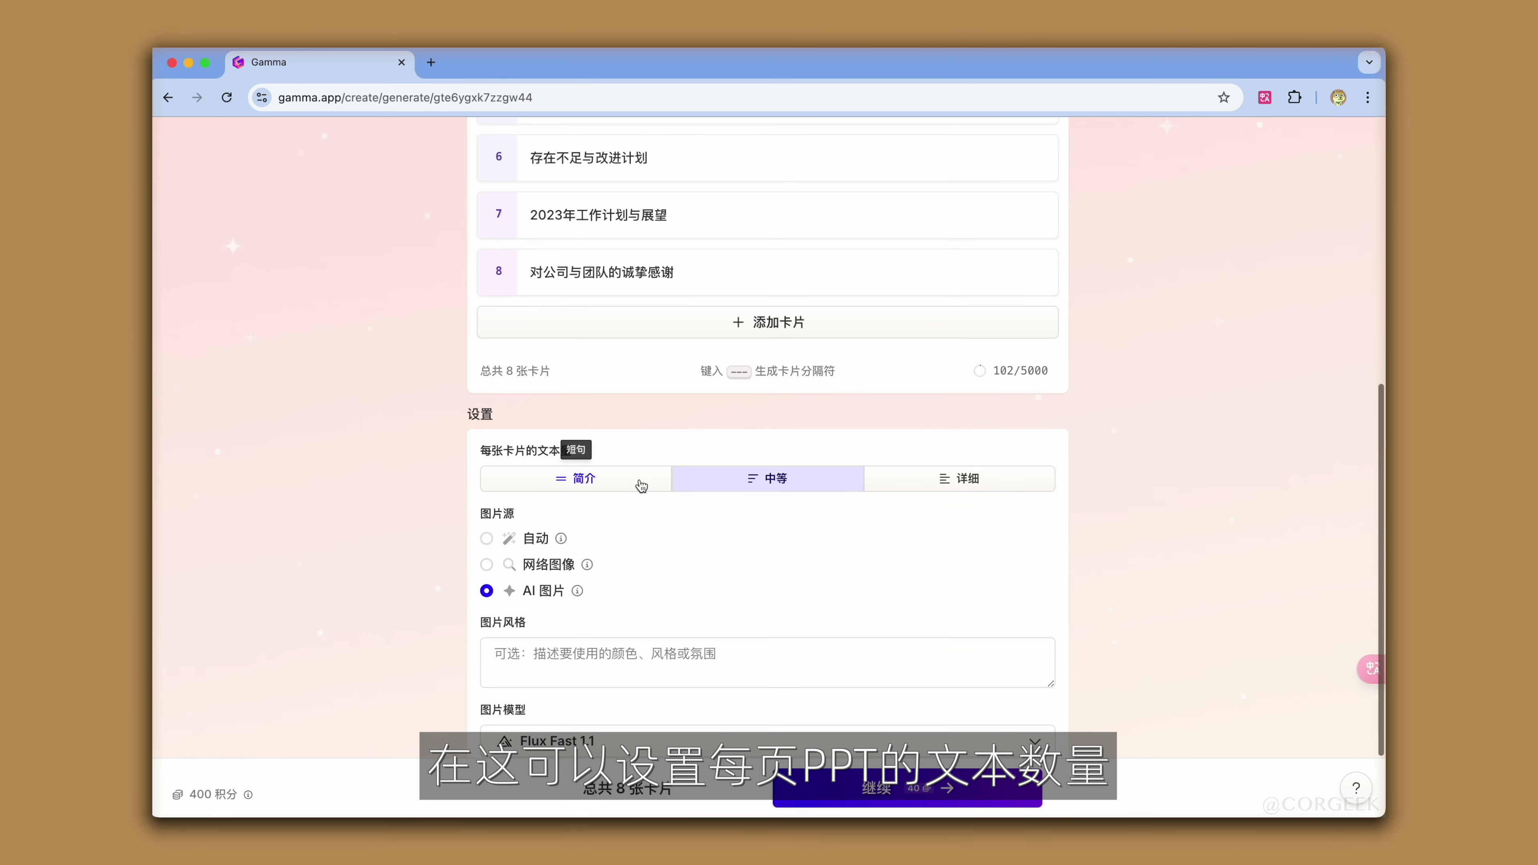
pyautogui.click(582, 487)
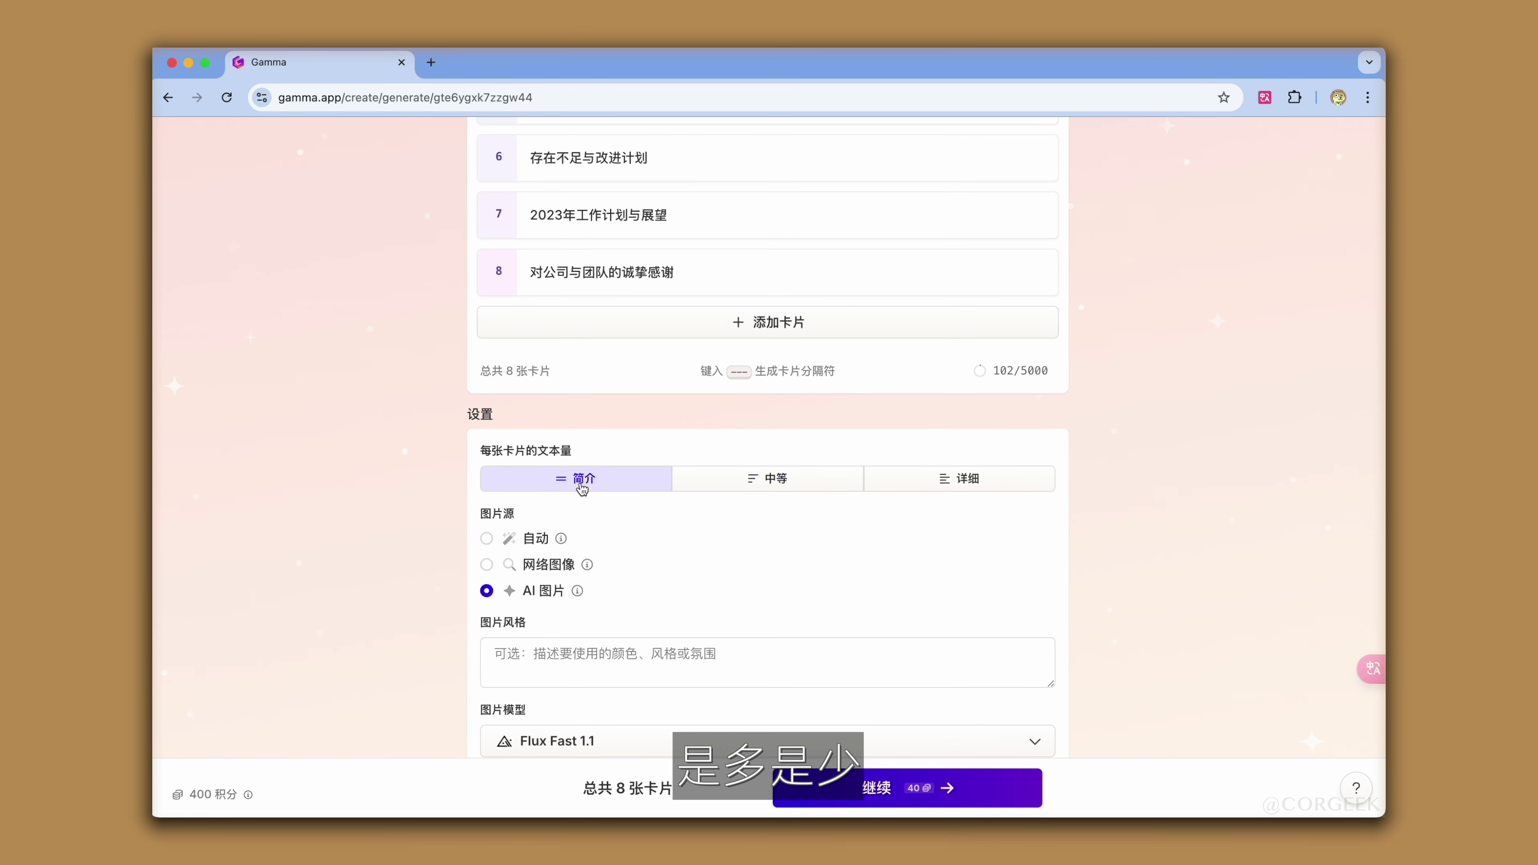
pyautogui.click(747, 489)
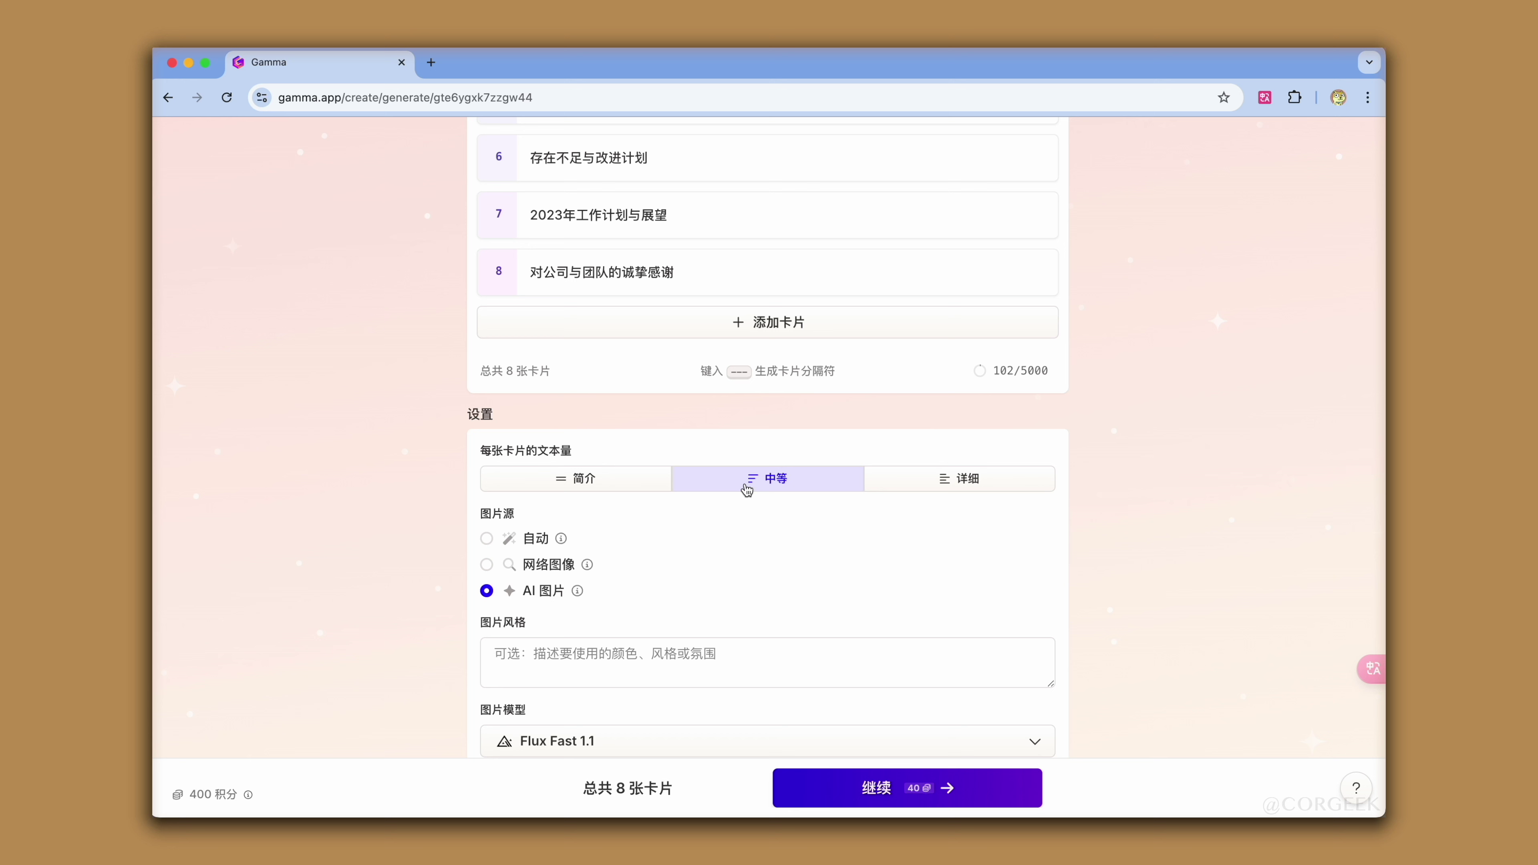
pyautogui.click(941, 488)
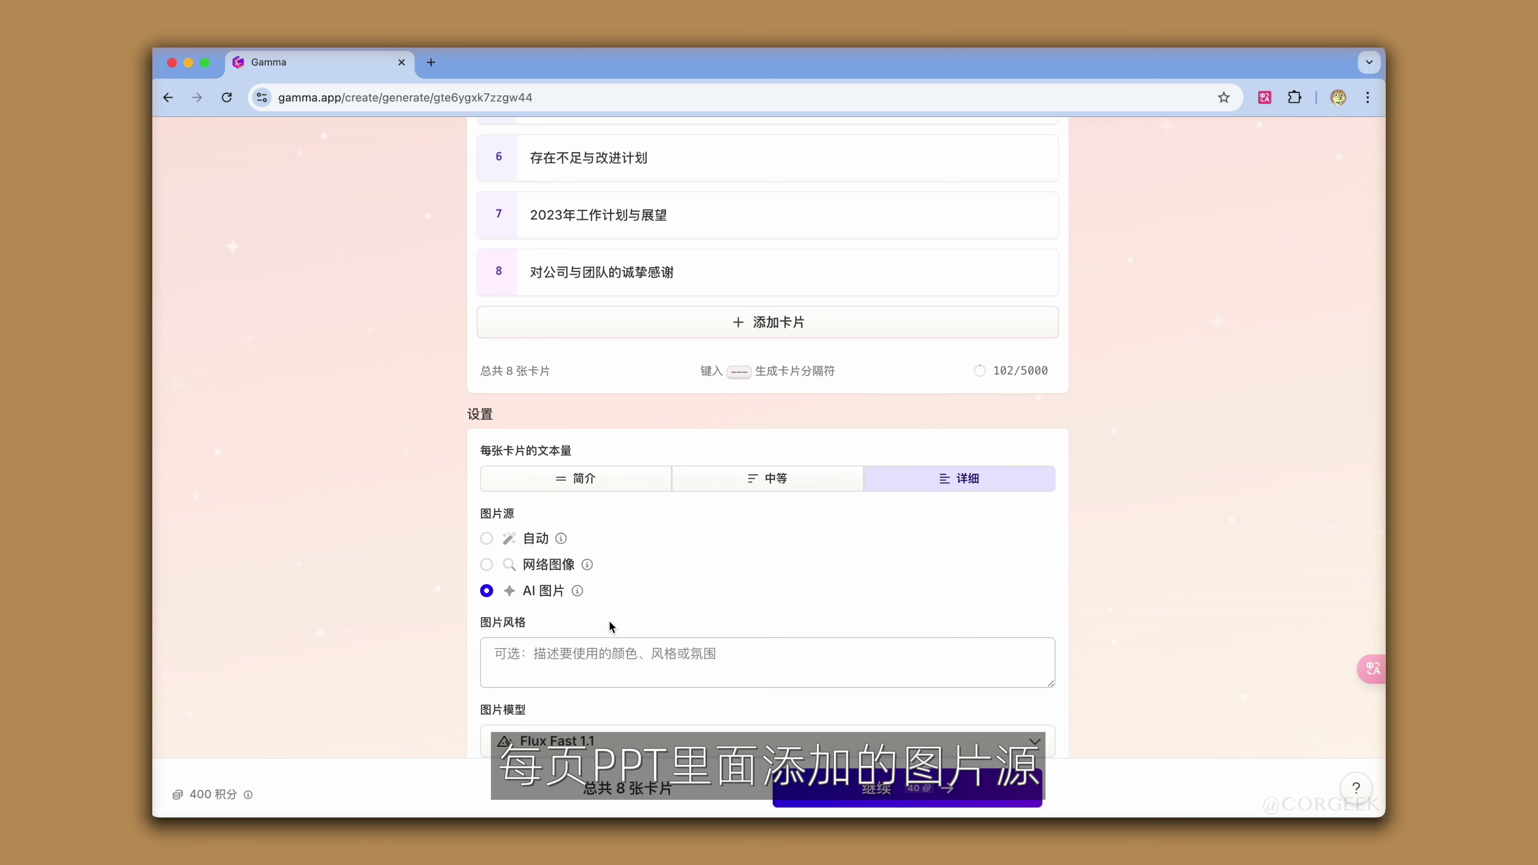
# Try 网络图像 as the image source and set it back to AI 图片.
pyautogui.scroll(-1, 611, 624)
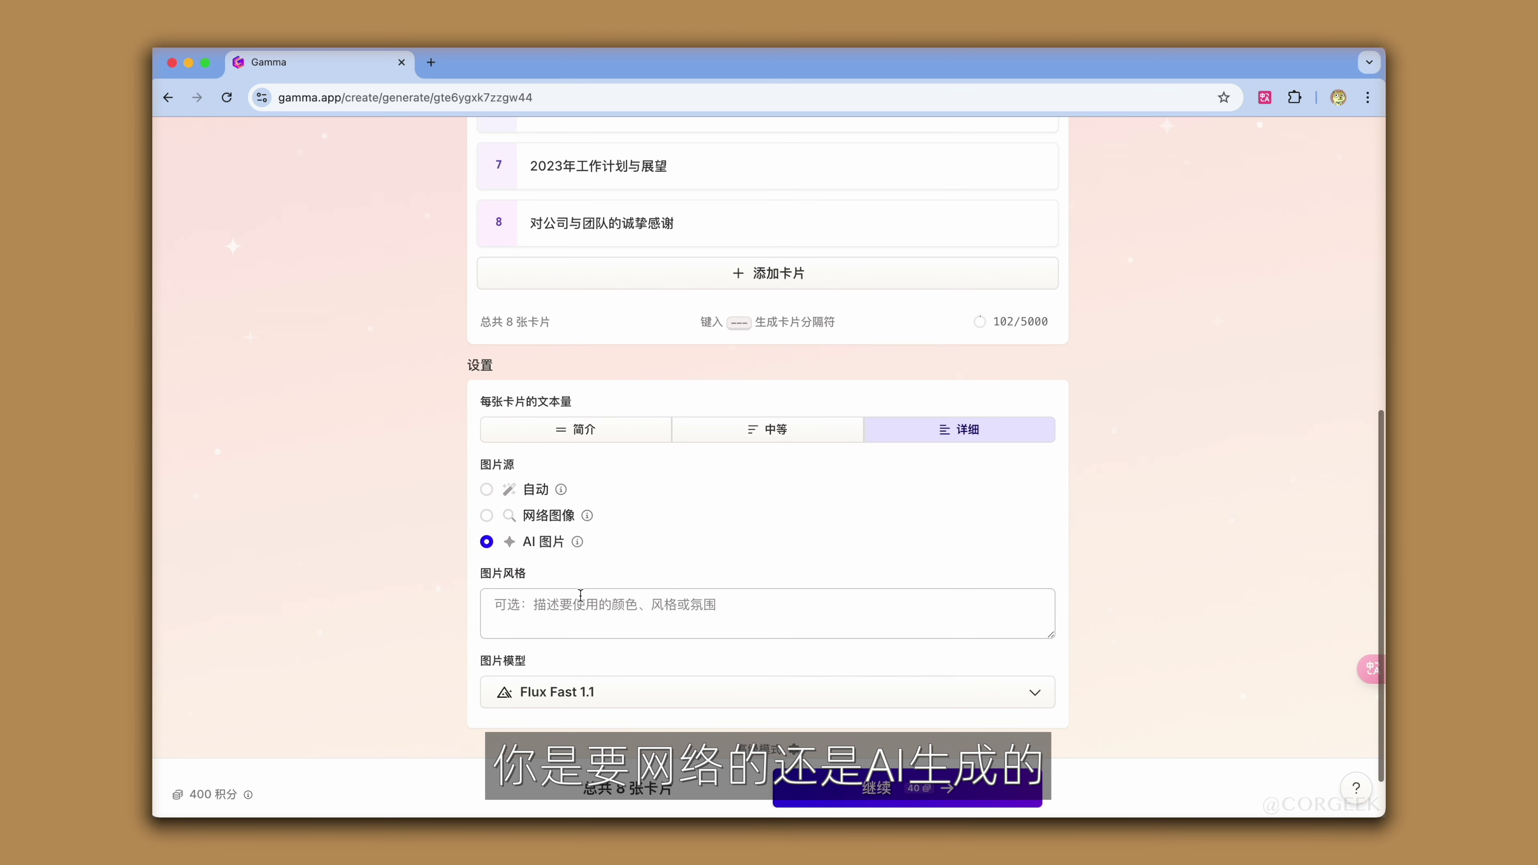
pyautogui.click(487, 516)
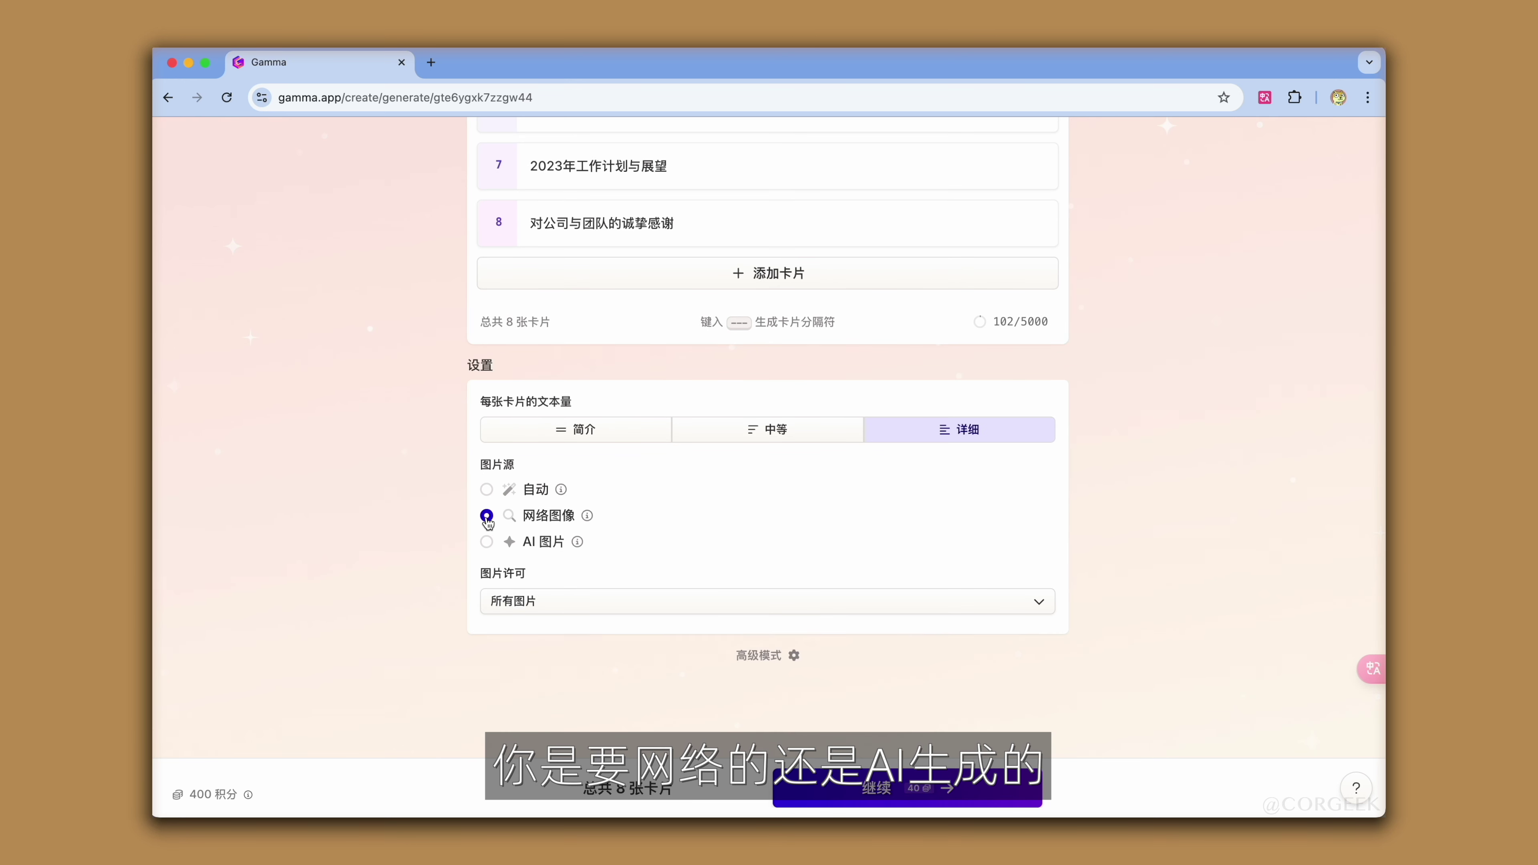
pyautogui.click(486, 543)
pyautogui.scroll(-1, 678, 552)
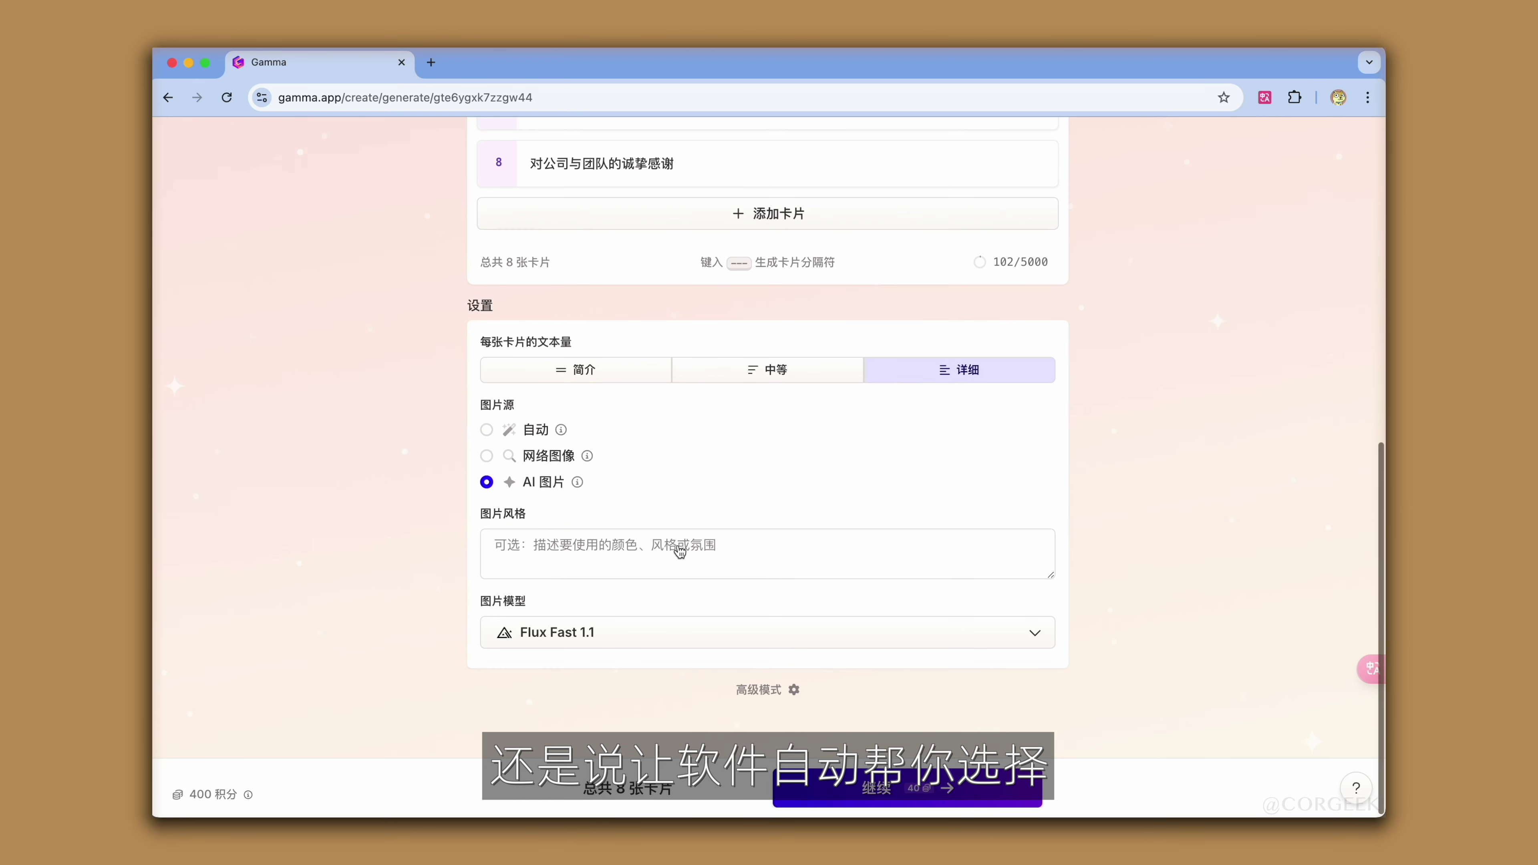
# Leave the image style description blank, keep the Flux Fast 1.1 image model, and continue to theme selection.
pyautogui.click(619, 548)
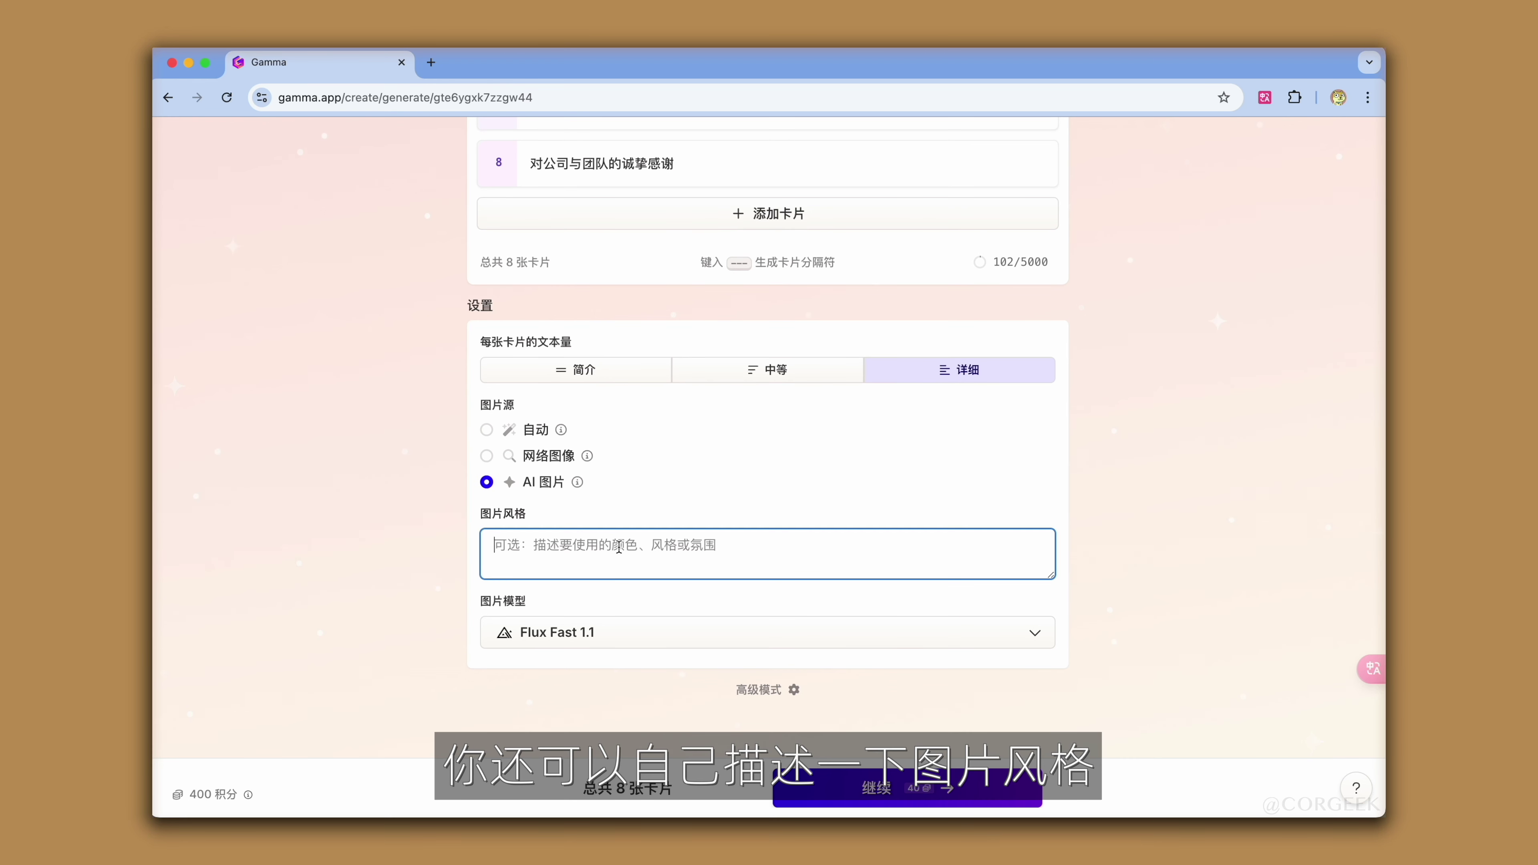
pyautogui.click(636, 632)
pyautogui.click(636, 630)
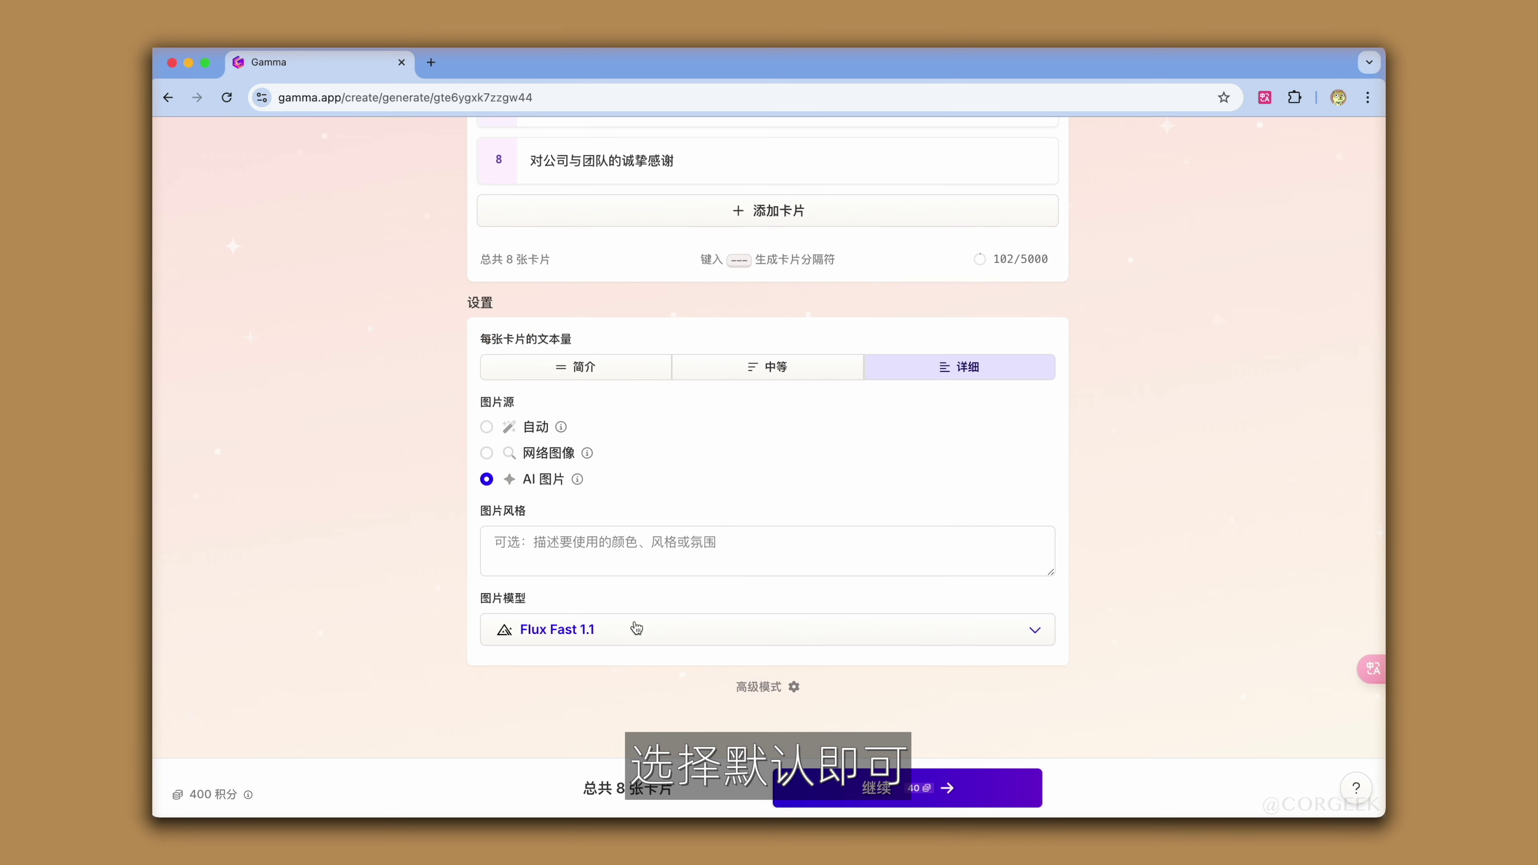
pyautogui.click(883, 783)
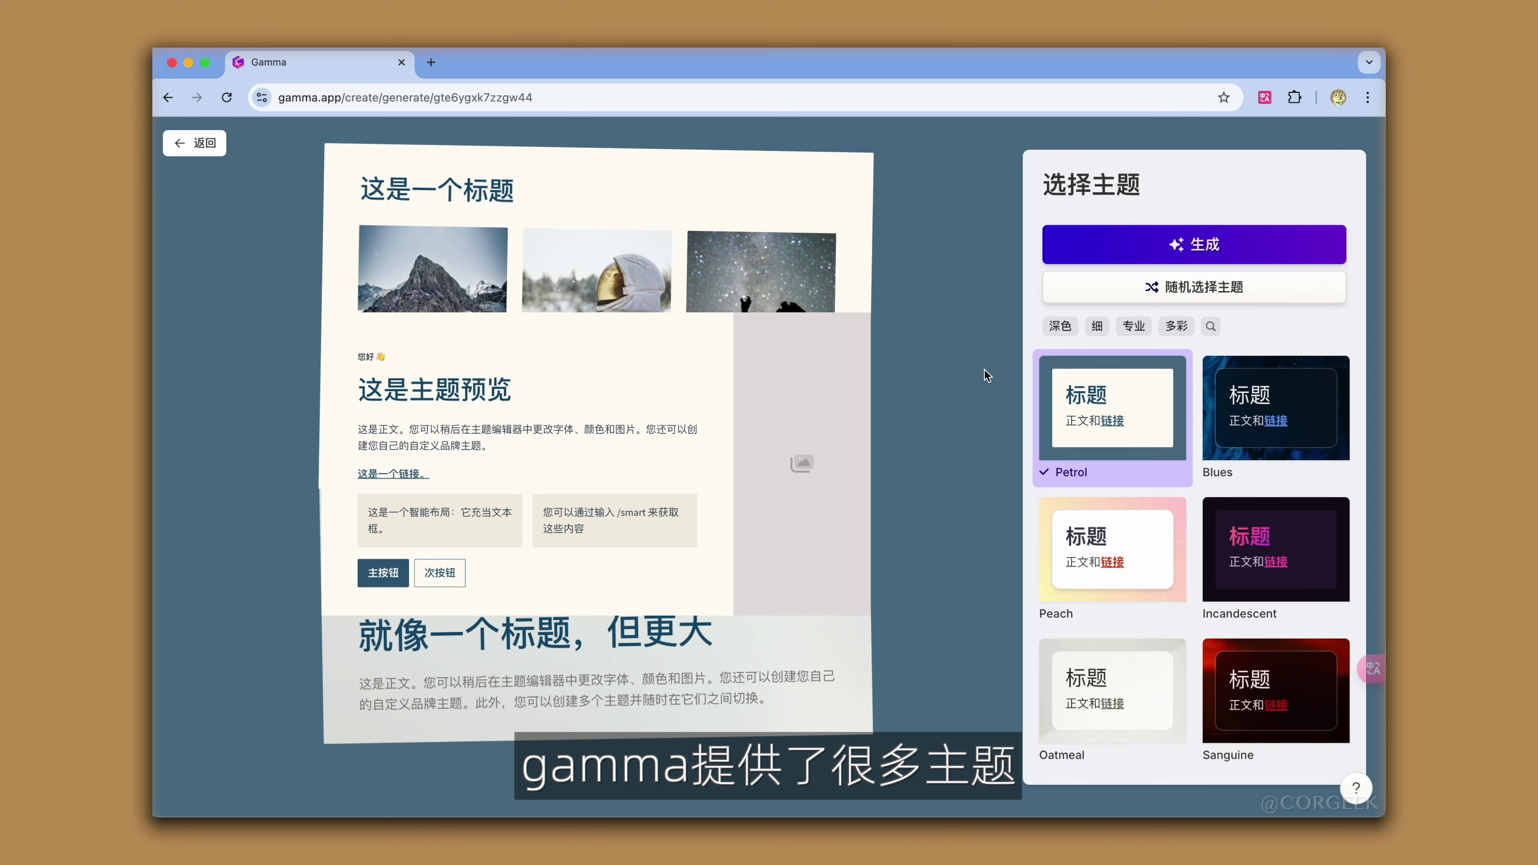
# Preview the Blues, Peach and Incandescent themes on the sample cards.
pyautogui.click(1240, 400)
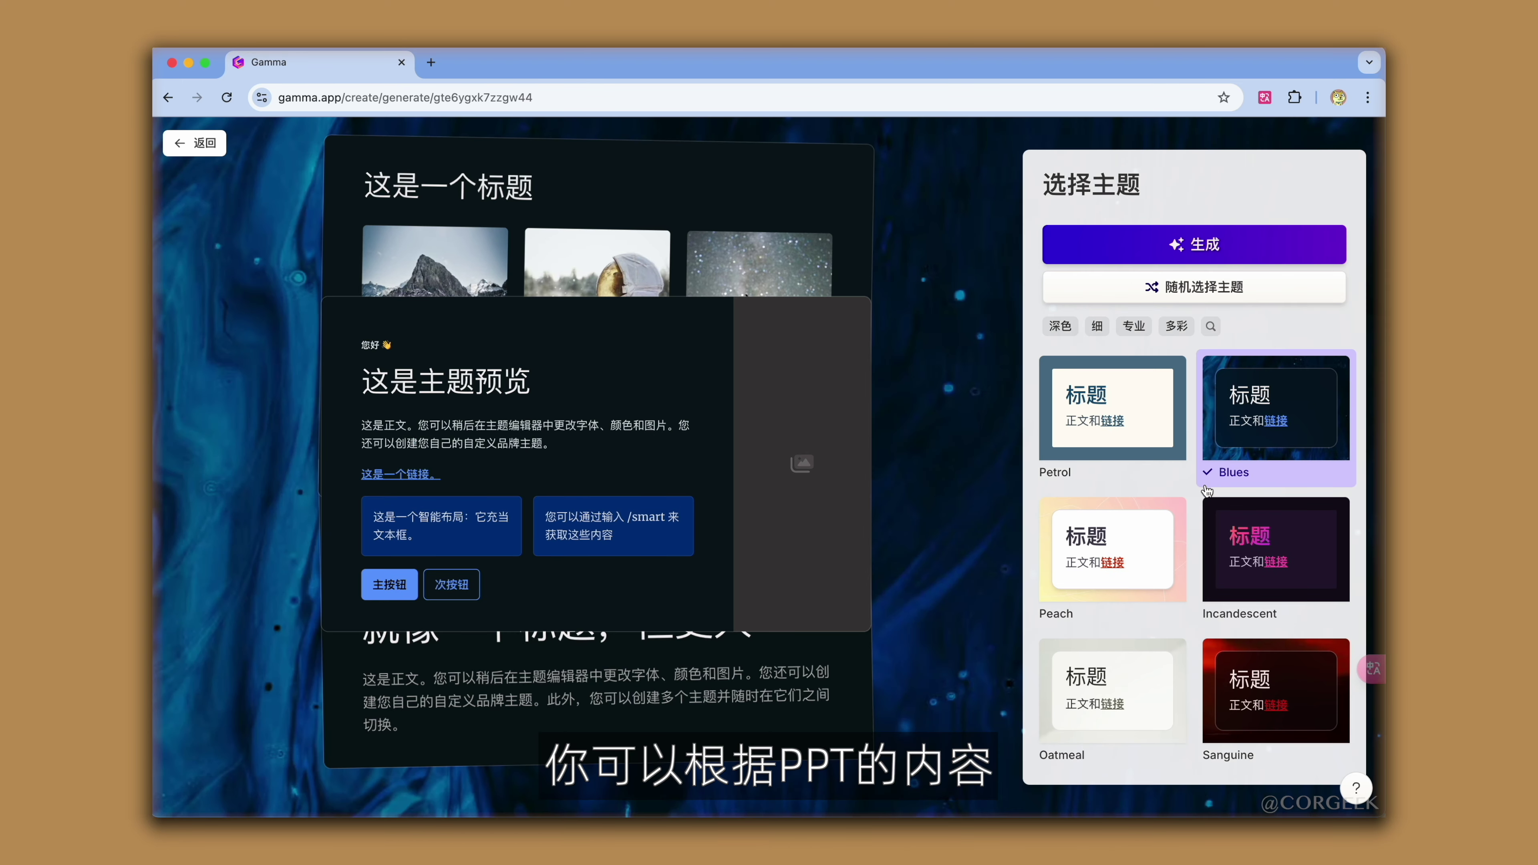
pyautogui.click(1135, 537)
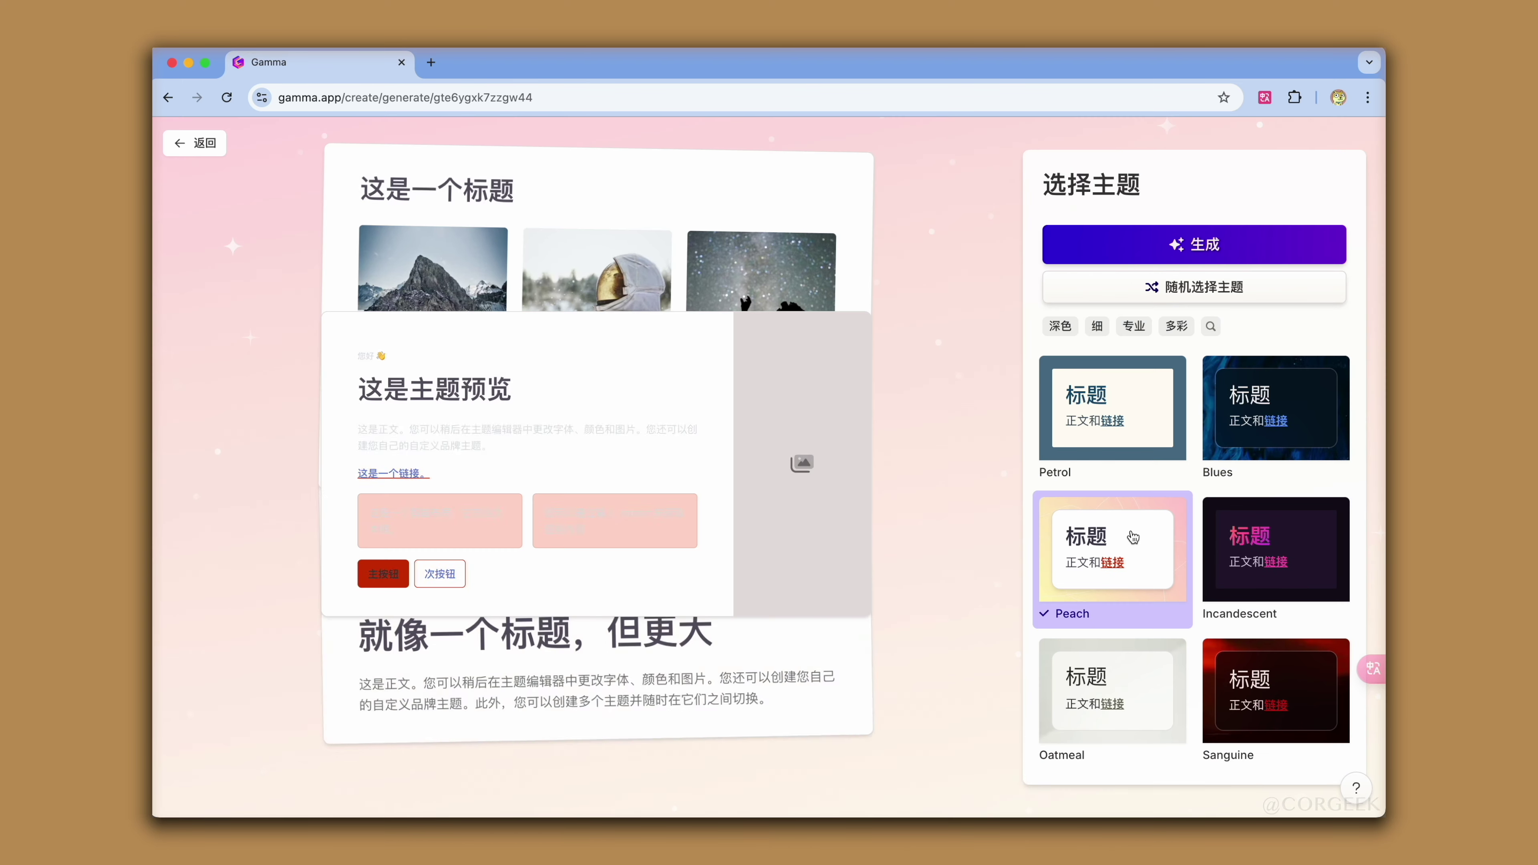
pyautogui.click(1260, 565)
# Choose the Oatmeal theme and generate the presentation with it.
pyautogui.scroll(-1, 1260, 564)
pyautogui.scroll(-1, 1260, 565)
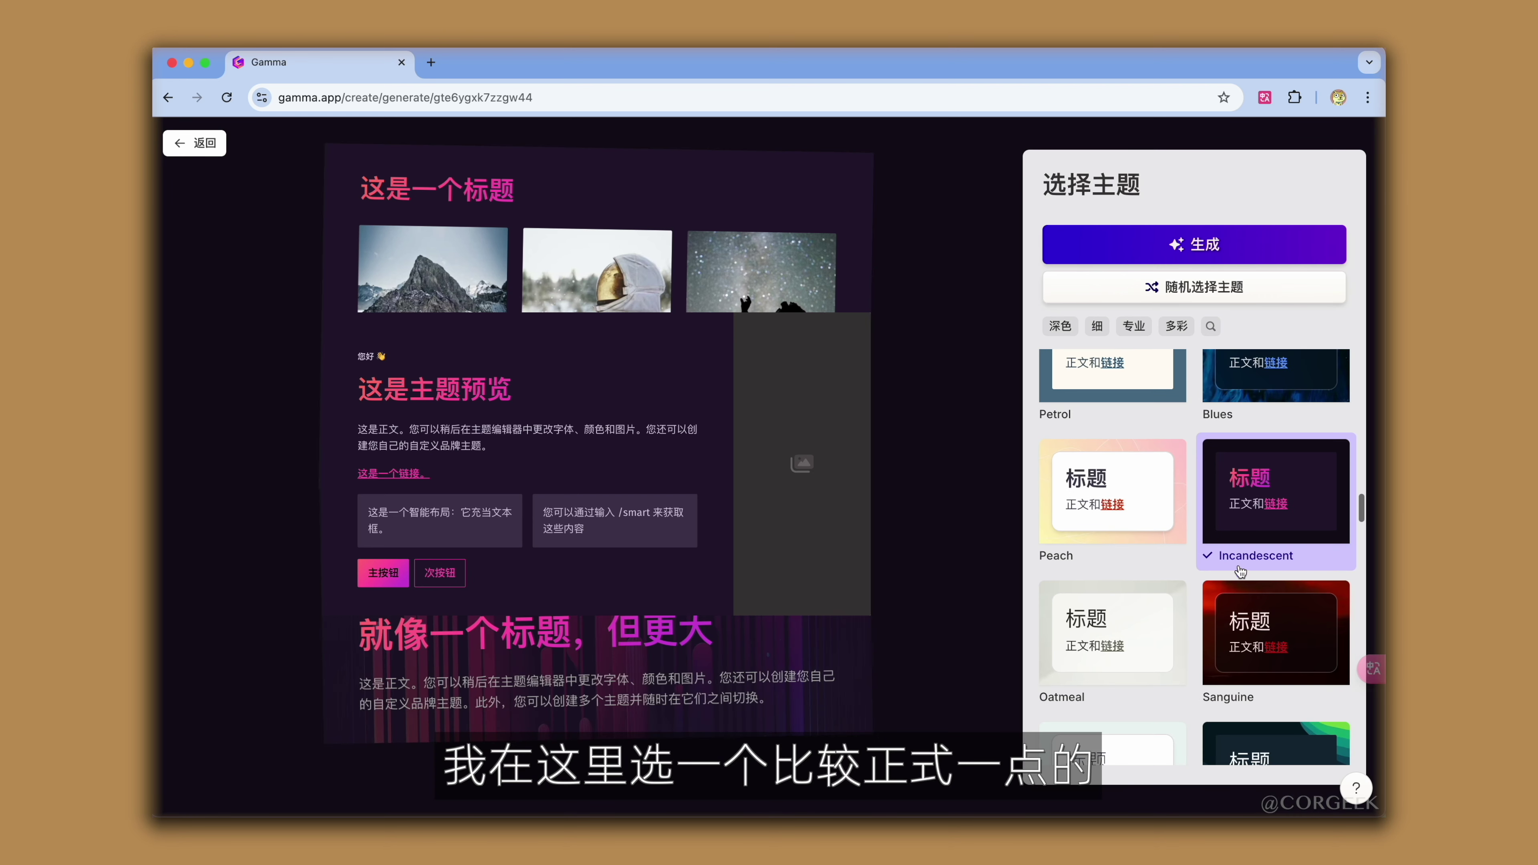
pyautogui.click(1152, 608)
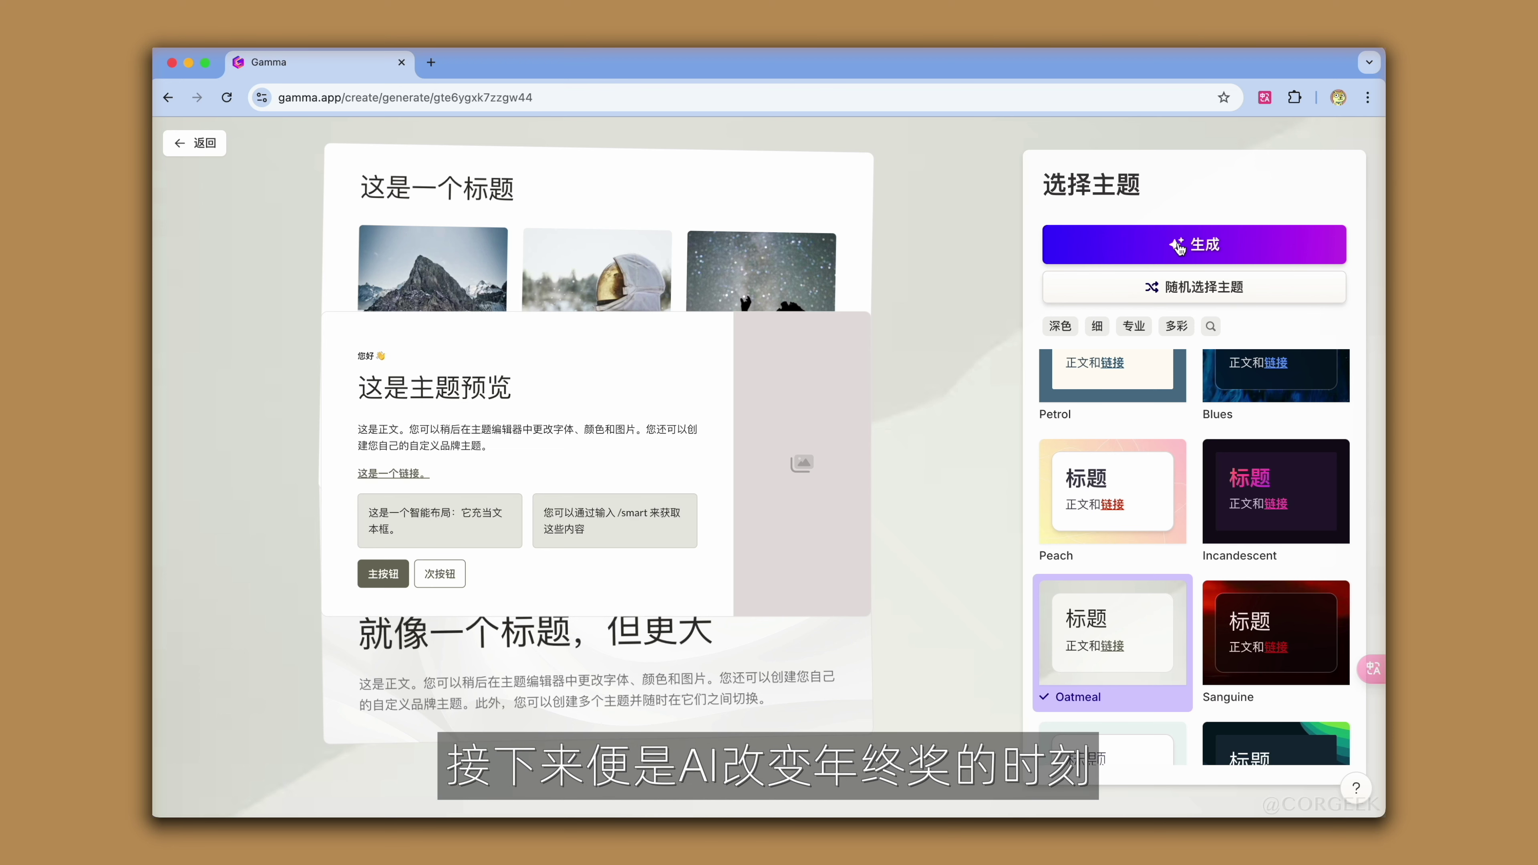
pyautogui.click(1178, 246)
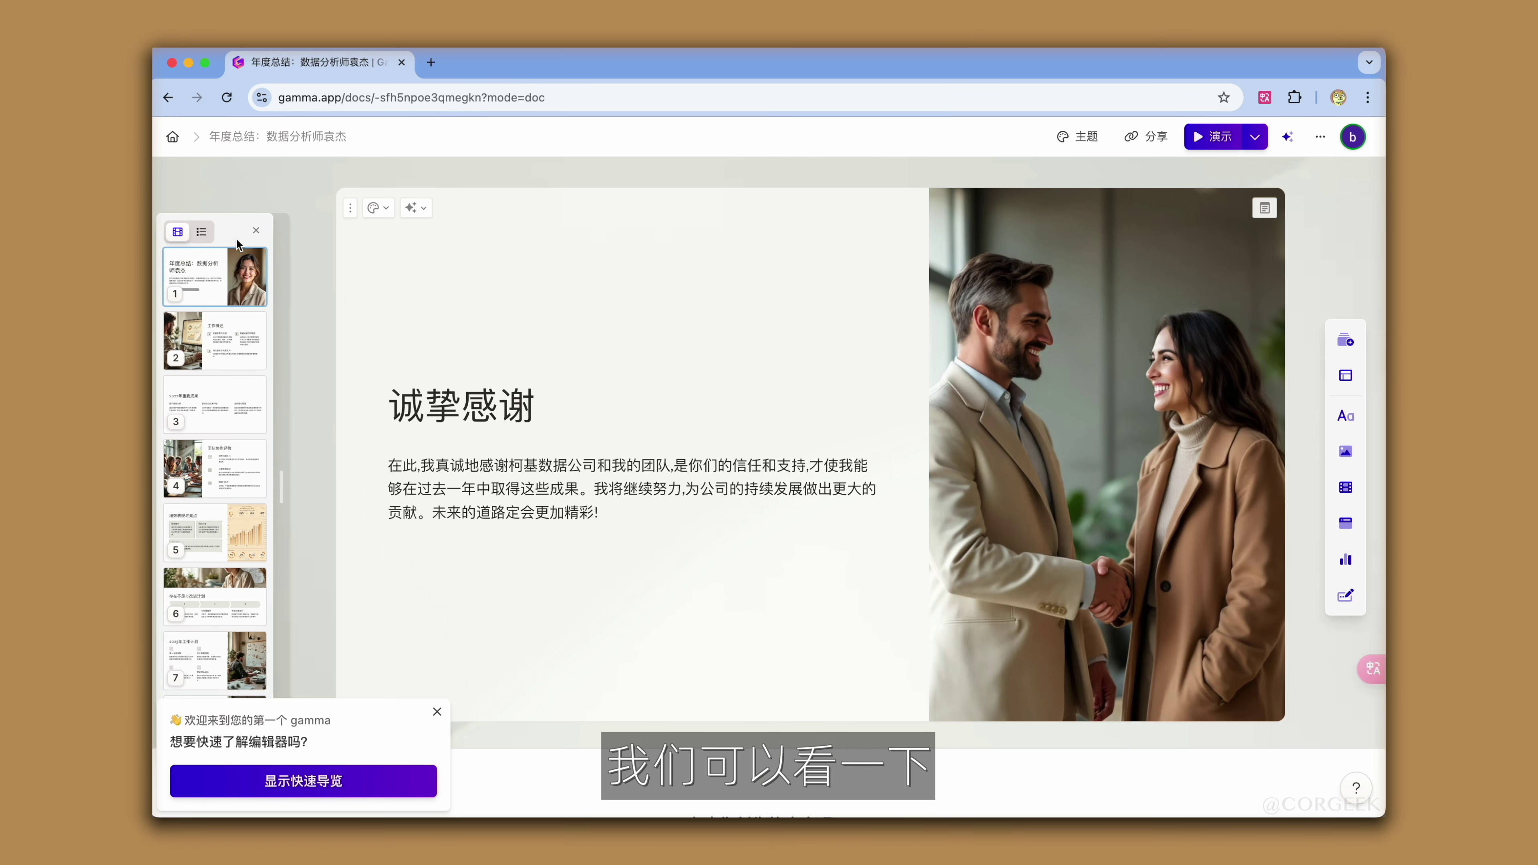
# On the first card, try the layouts without an image and with the image on top, and restore the right-image layout.
pyautogui.moveTo(183, 262)
pyautogui.mouseDown()
pyautogui.moveTo(179, 352)
pyautogui.moveTo(200, 280)
pyautogui.mouseUp()
pyautogui.click(224, 279)
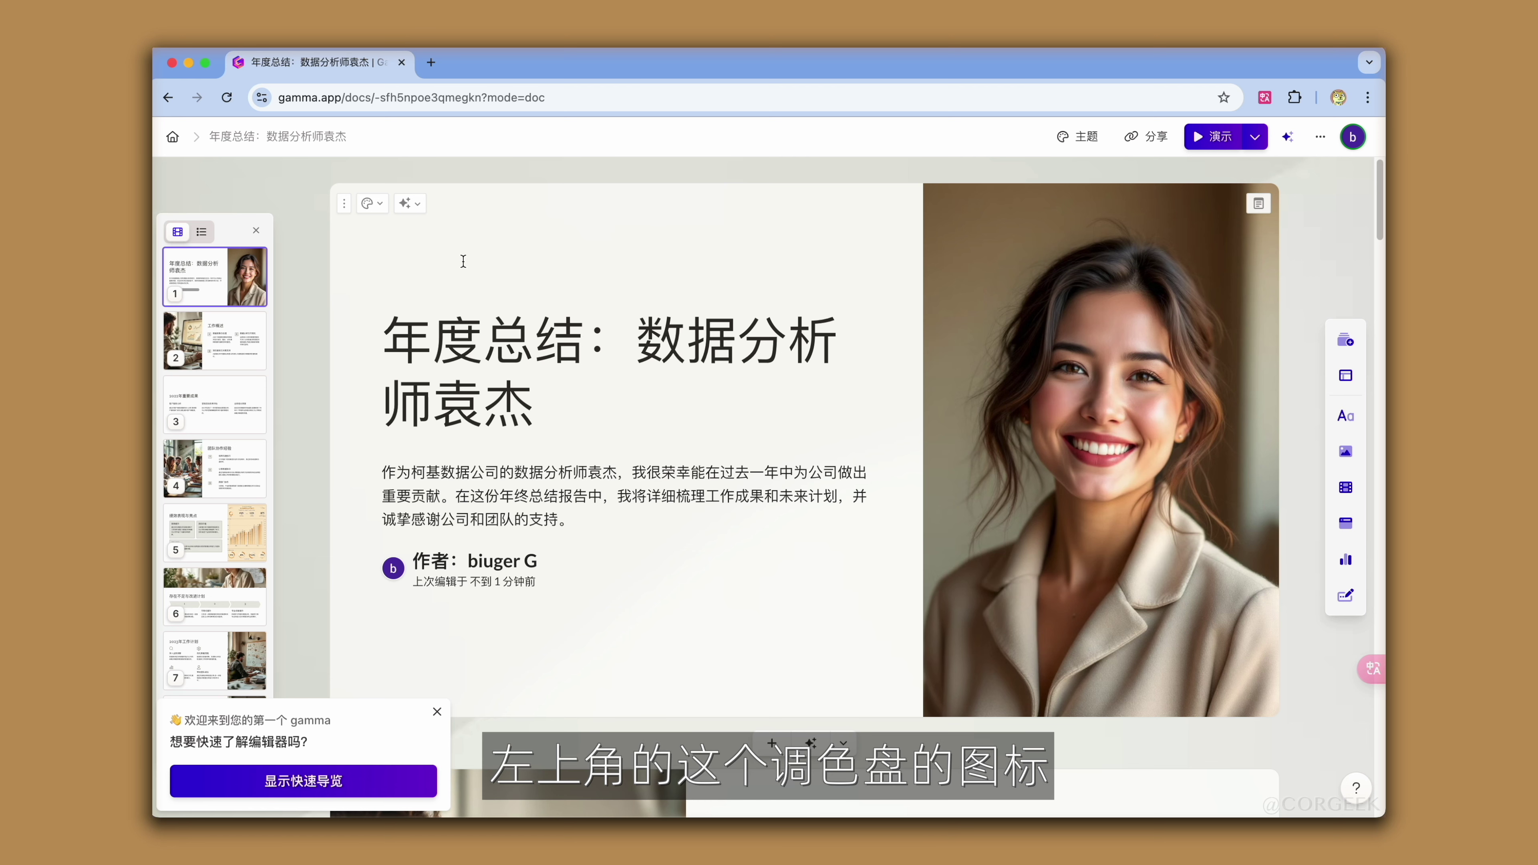
pyautogui.click(371, 205)
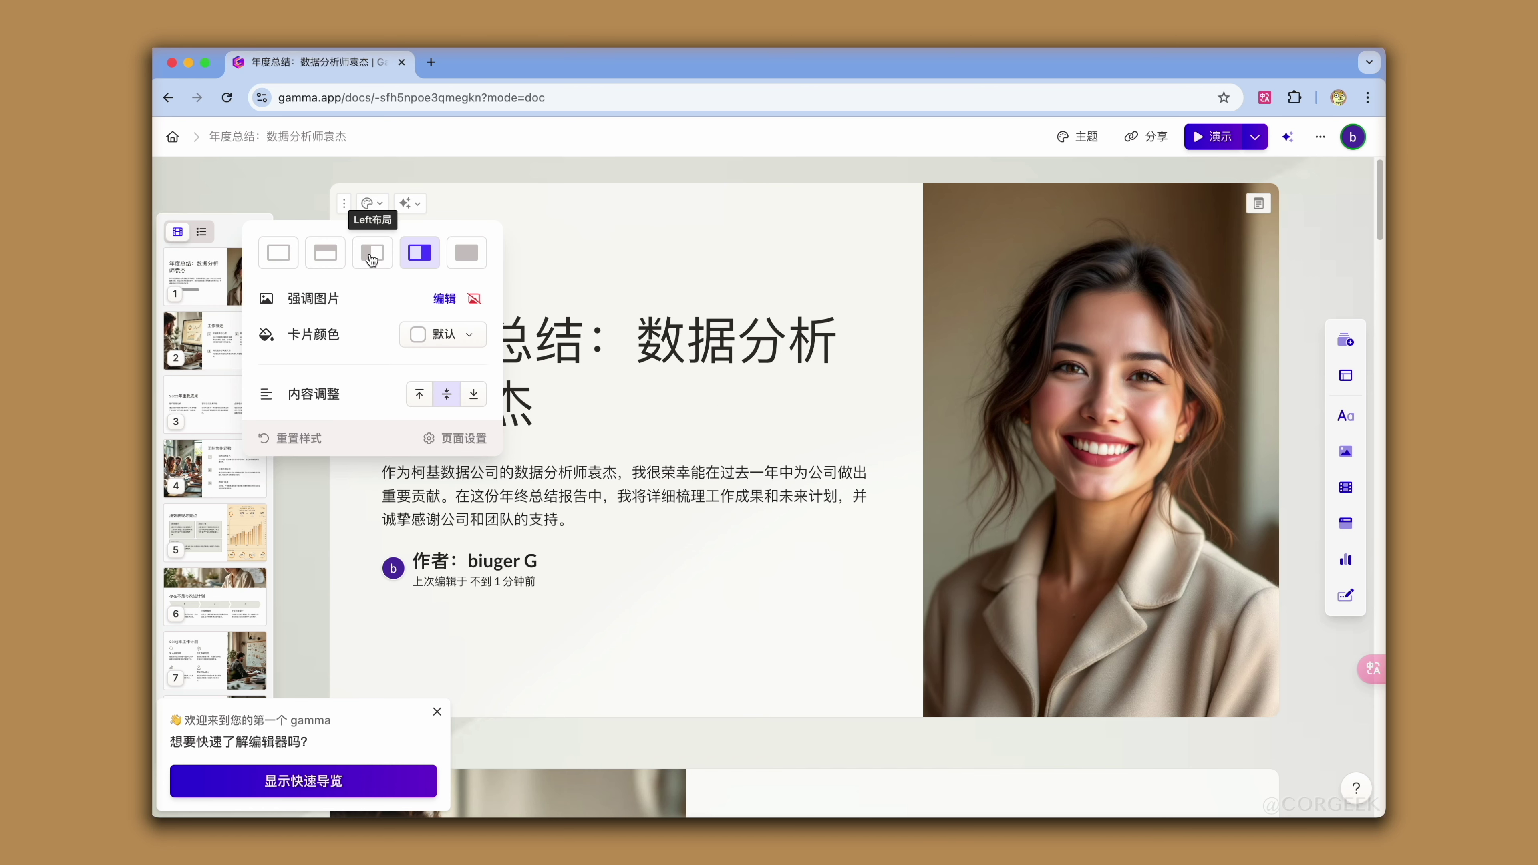
pyautogui.click(278, 253)
pyautogui.click(326, 255)
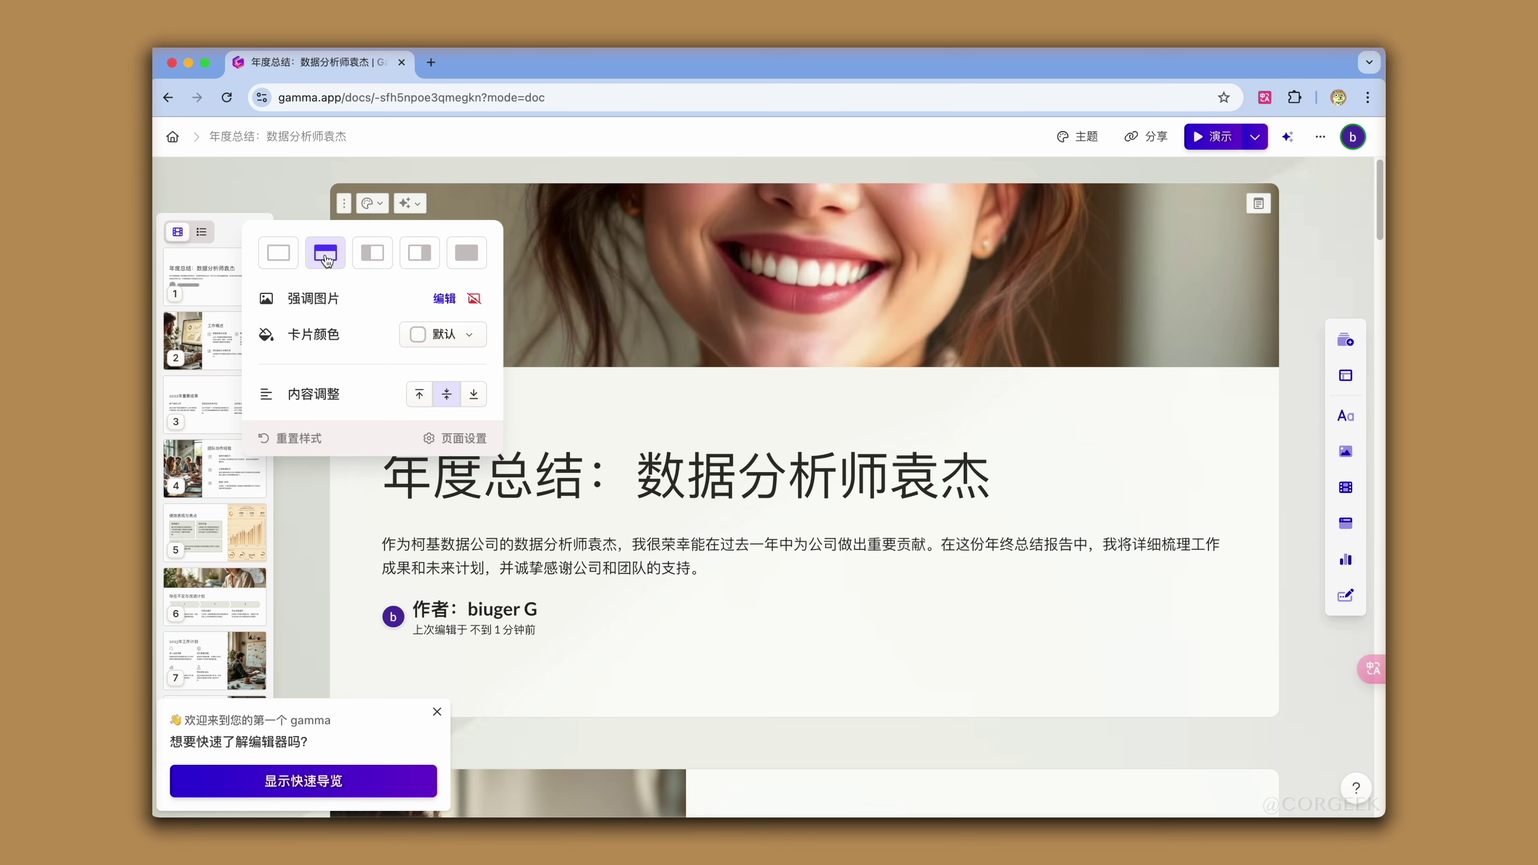
pyautogui.click(420, 253)
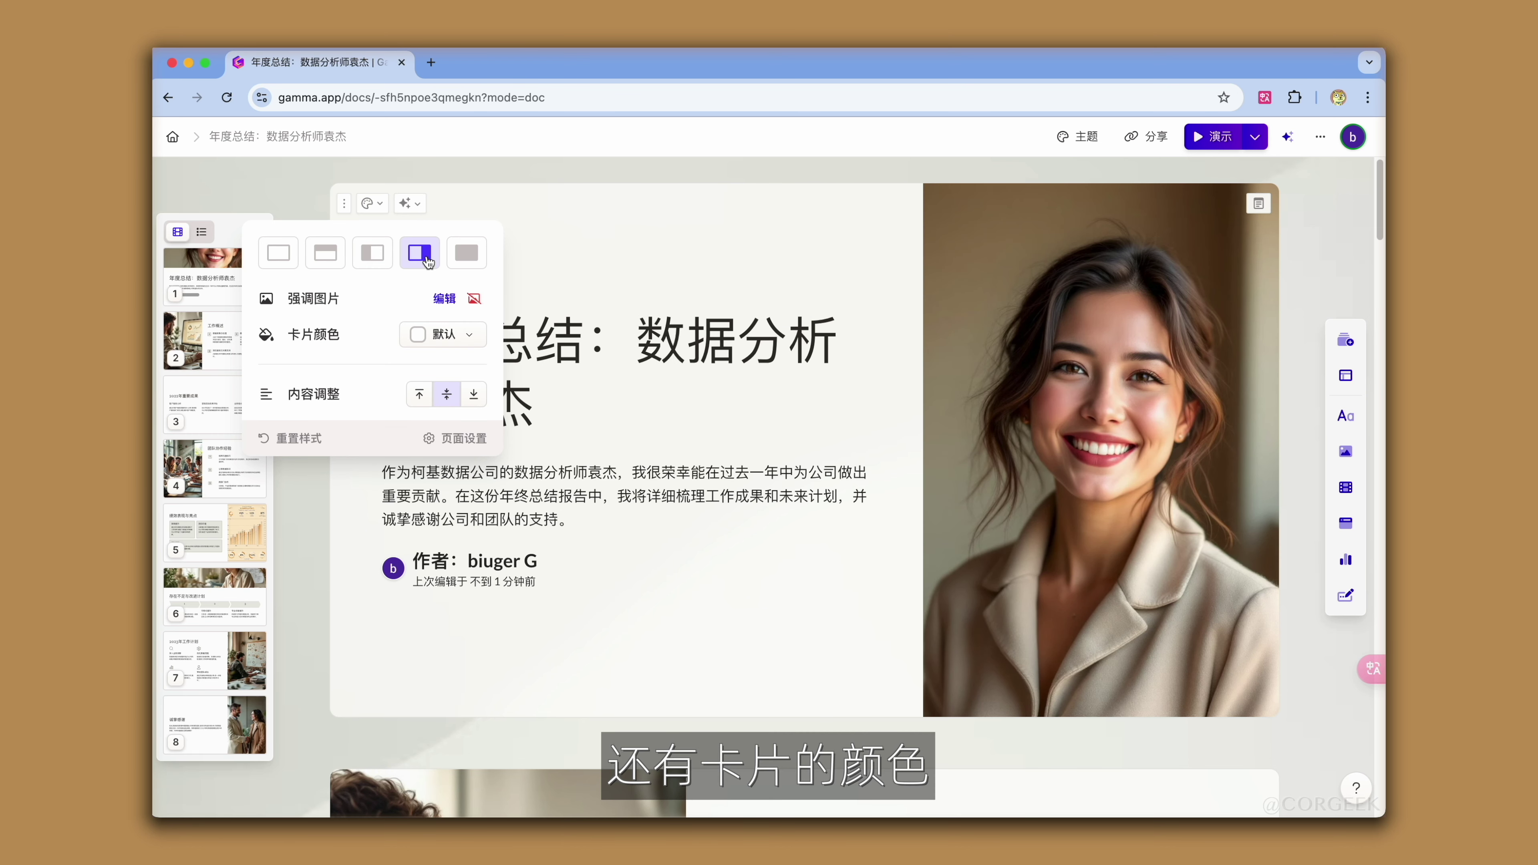
# Set the first card's colour to the theme colour #D3C1B6.
pyautogui.click(442, 332)
pyautogui.click(453, 398)
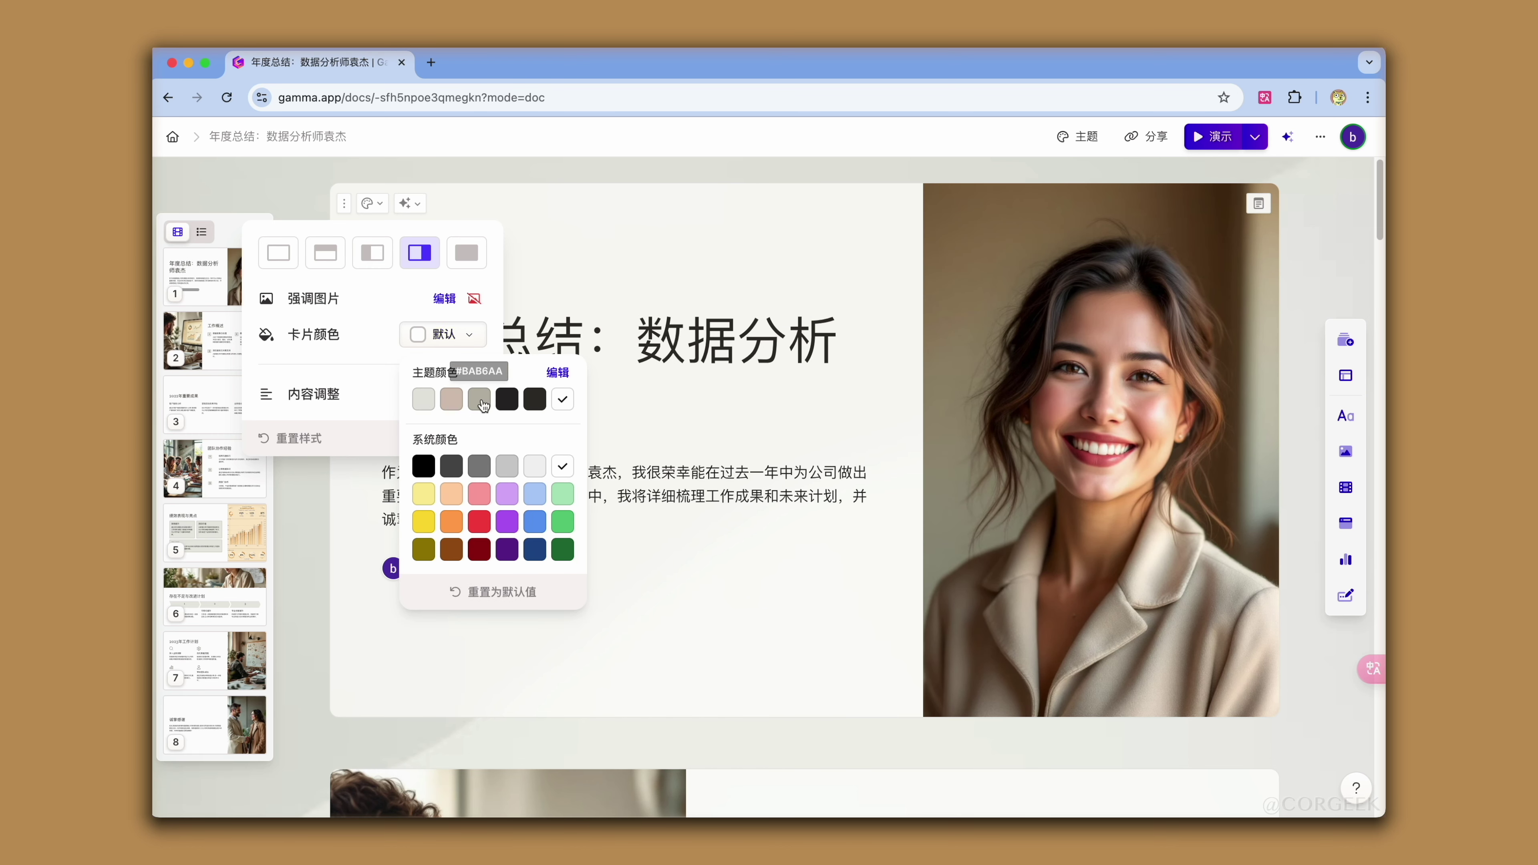
pyautogui.click(427, 401)
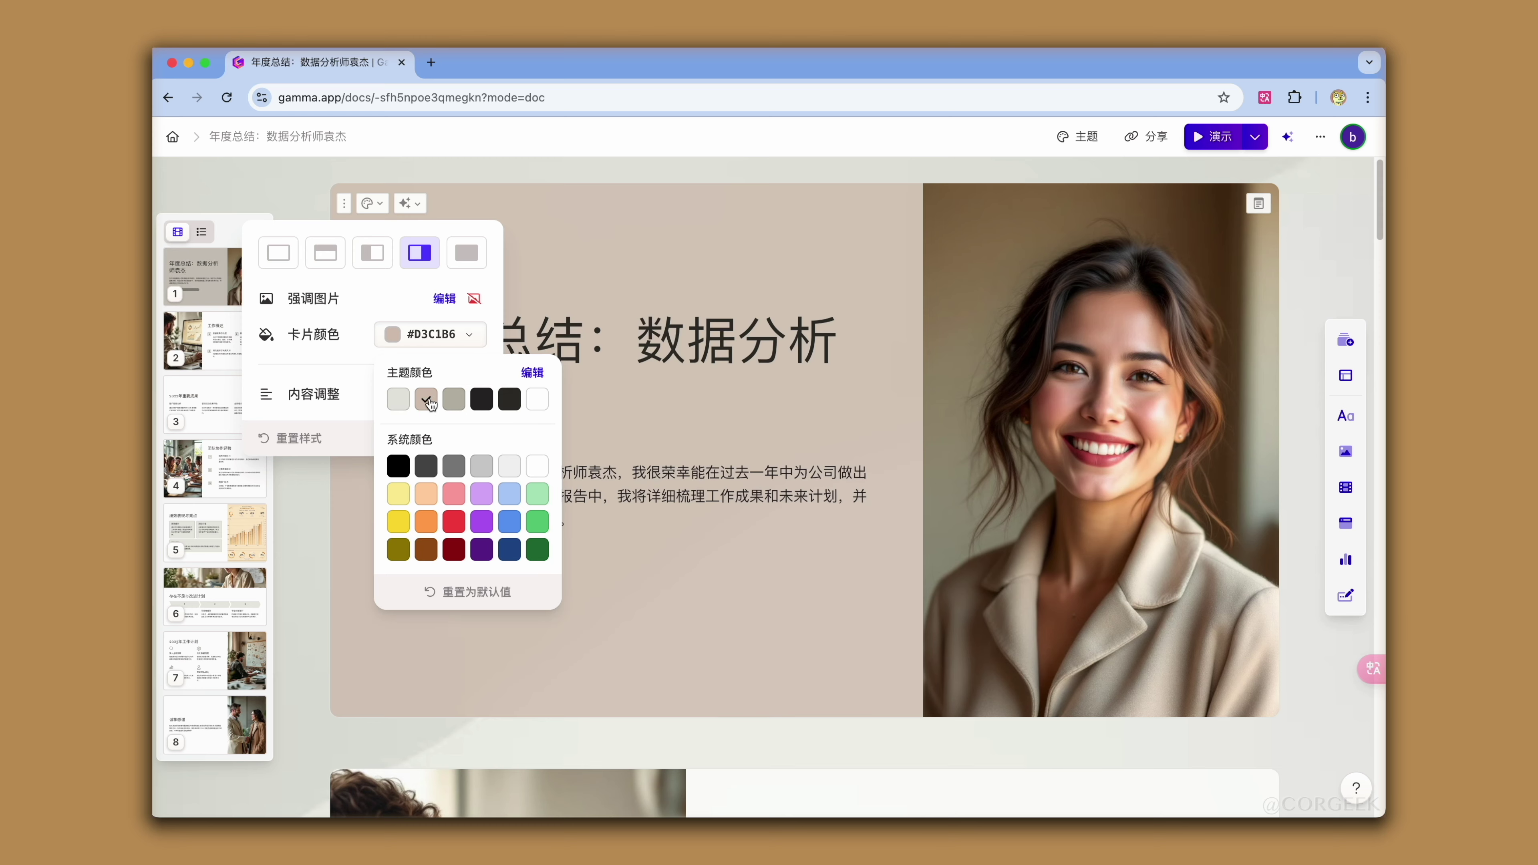
# Open the first card's portrait image for editing and look at its prompt, style and image source options.
pyautogui.click(1170, 429)
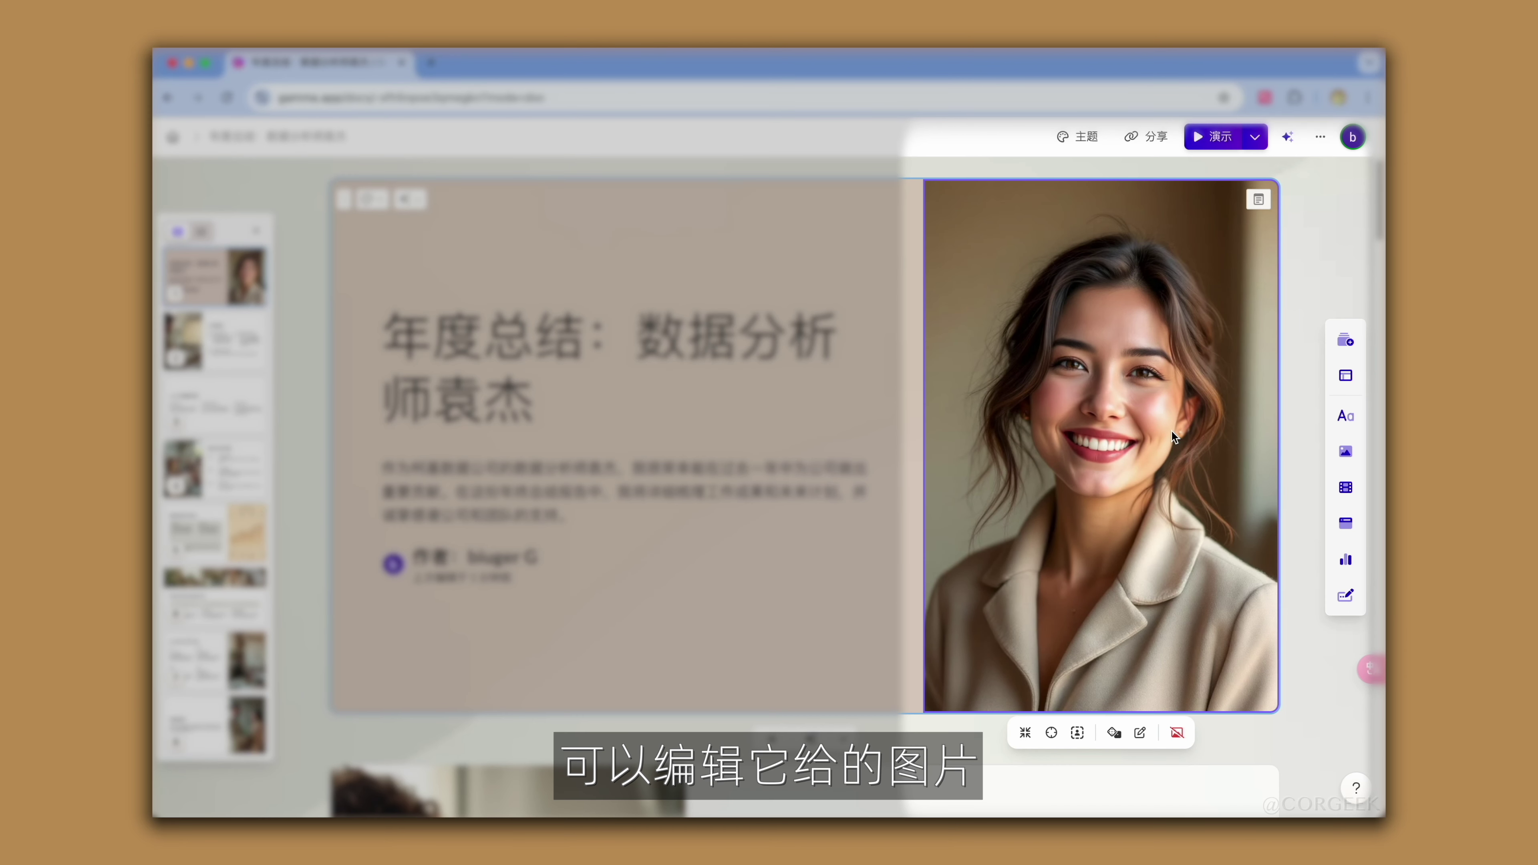
pyautogui.click(1139, 733)
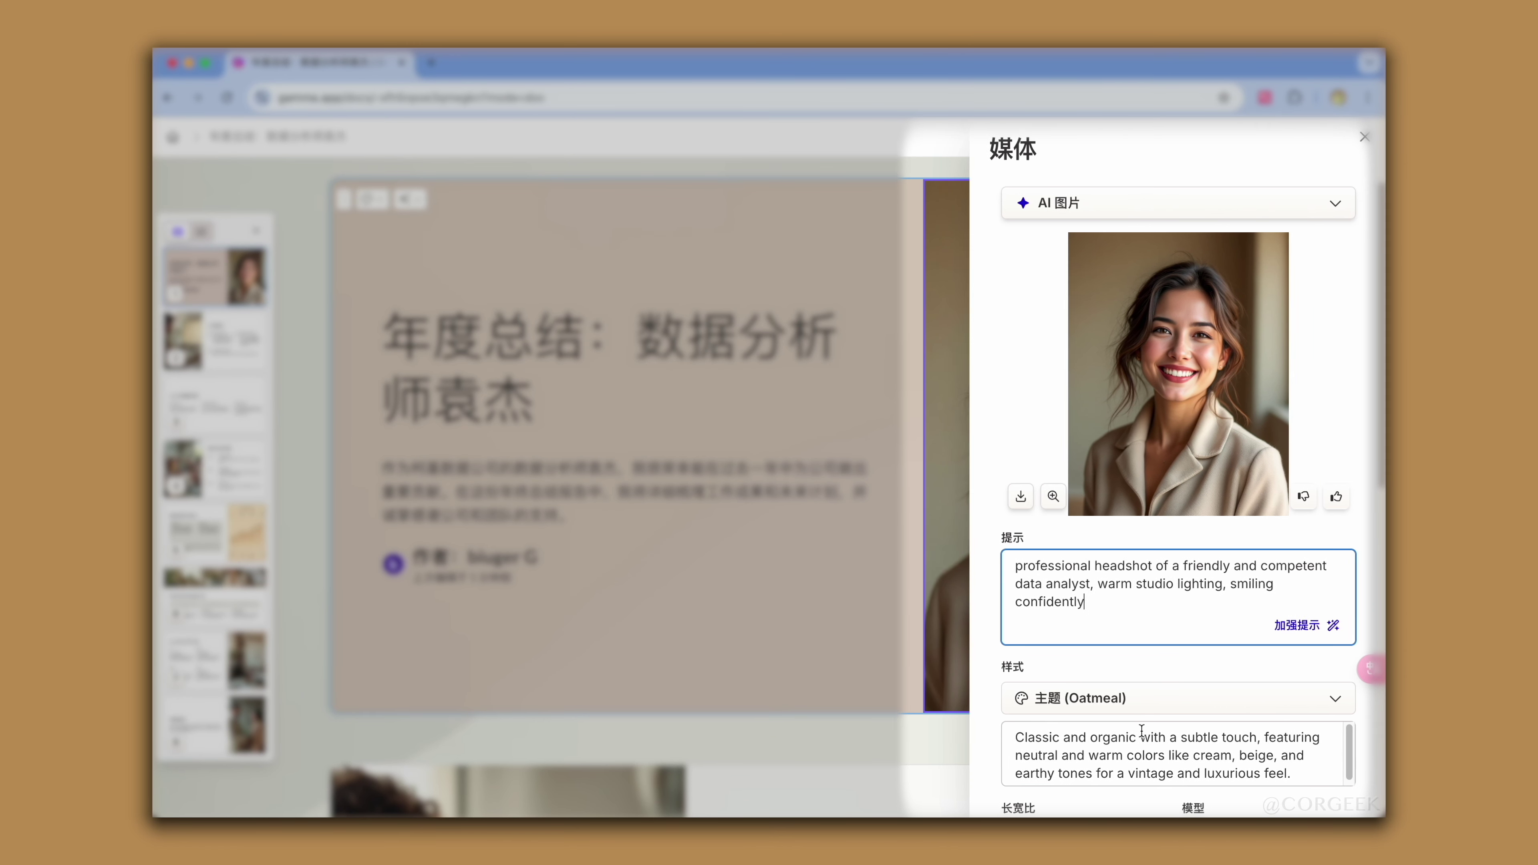
pyautogui.click(1252, 209)
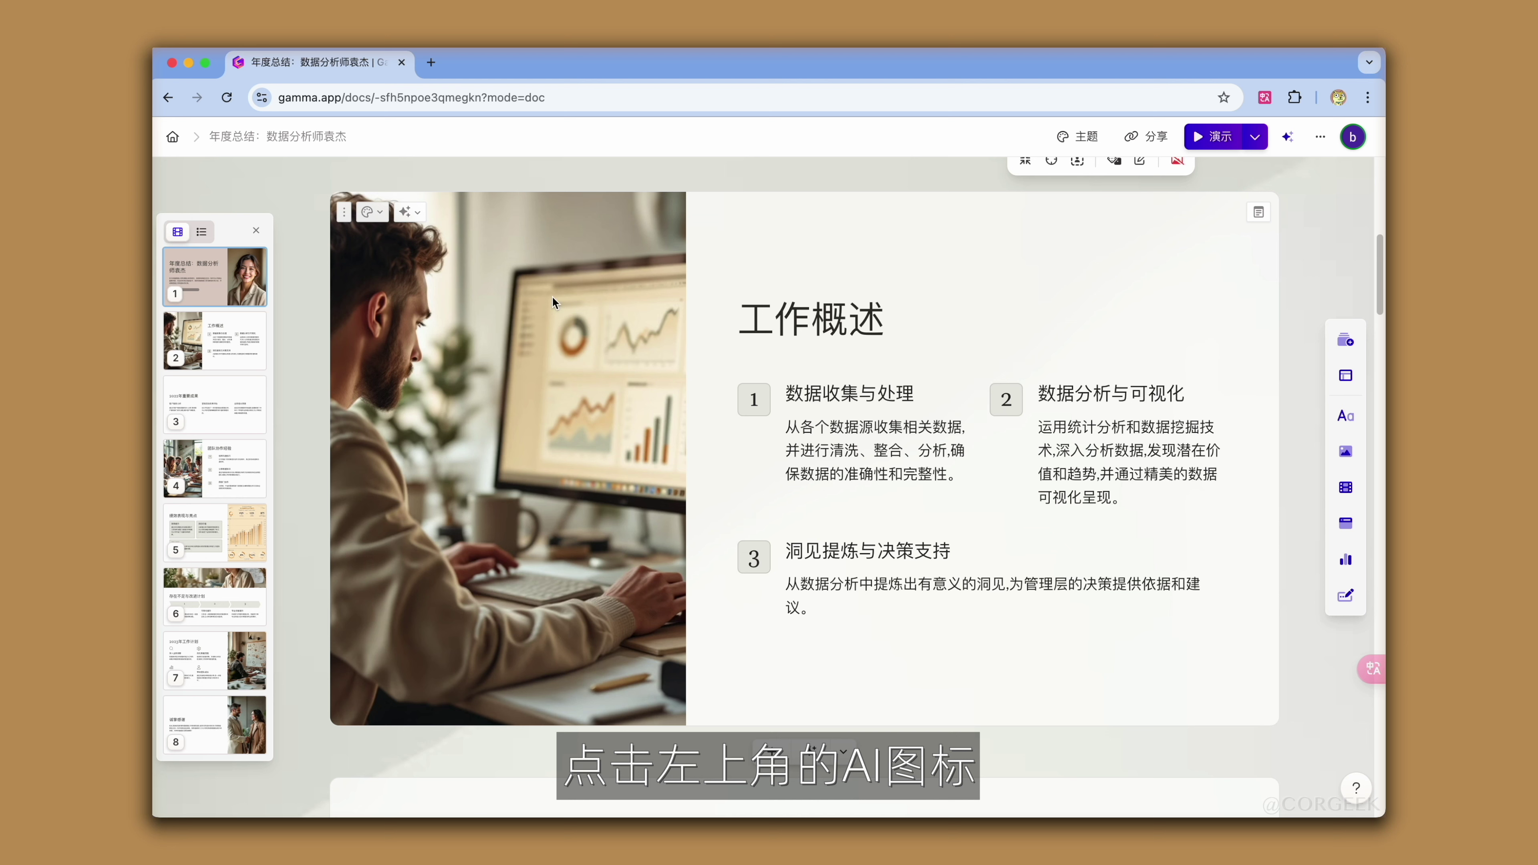
# Lengthen the text of the 工作概述 card with the AI option 加长.
pyautogui.click(409, 213)
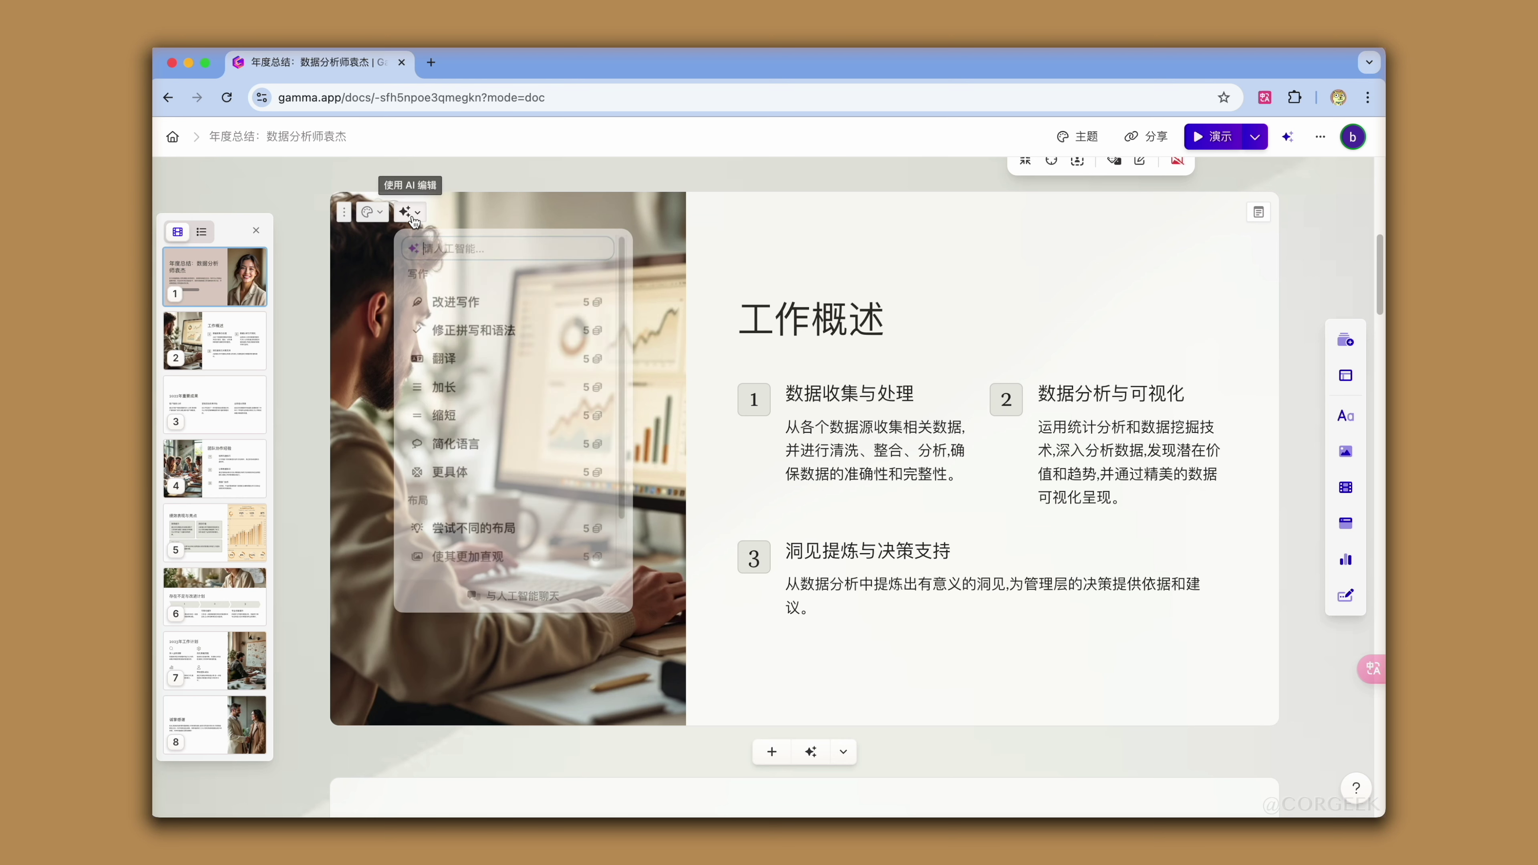
pyautogui.click(475, 403)
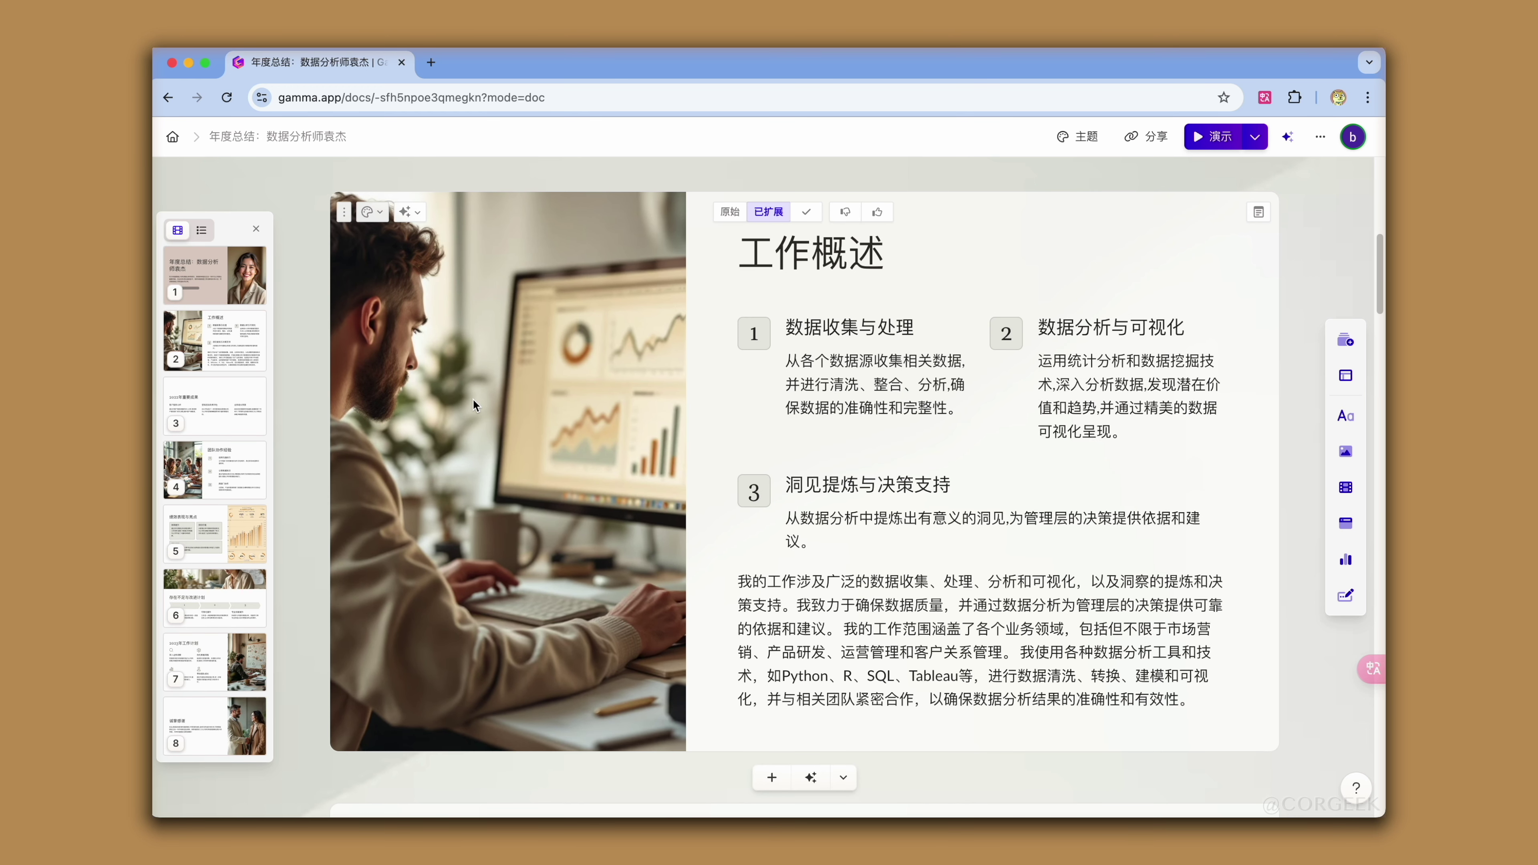
# Look through the AI edit options for the 工作概述 card and ask the AI chat to add a "软件开发" column.
pyautogui.click(409, 212)
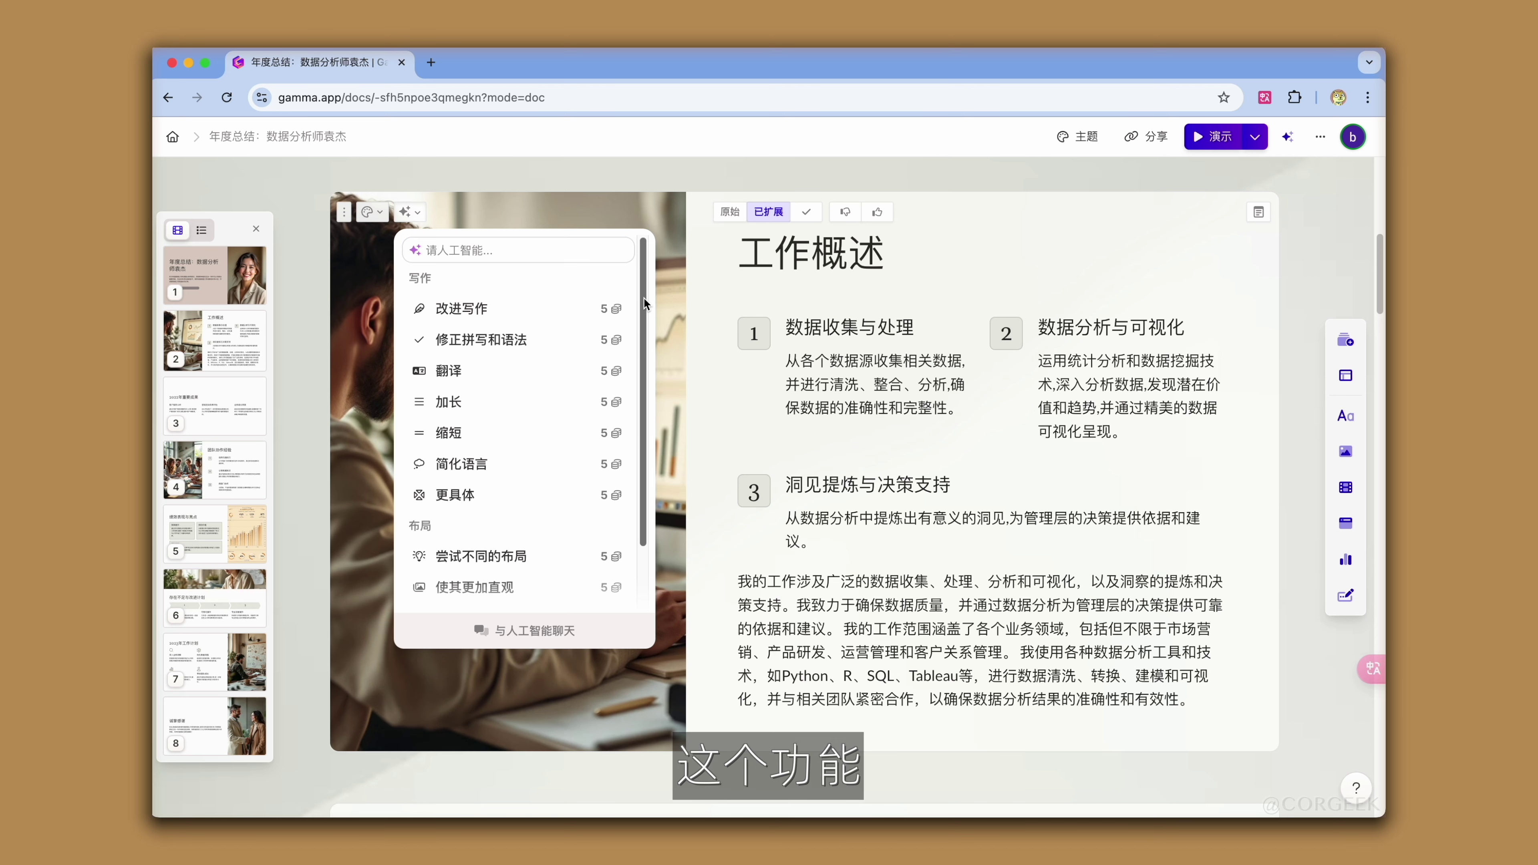
pyautogui.moveTo(645, 298); pyautogui.dragTo(647, 348)
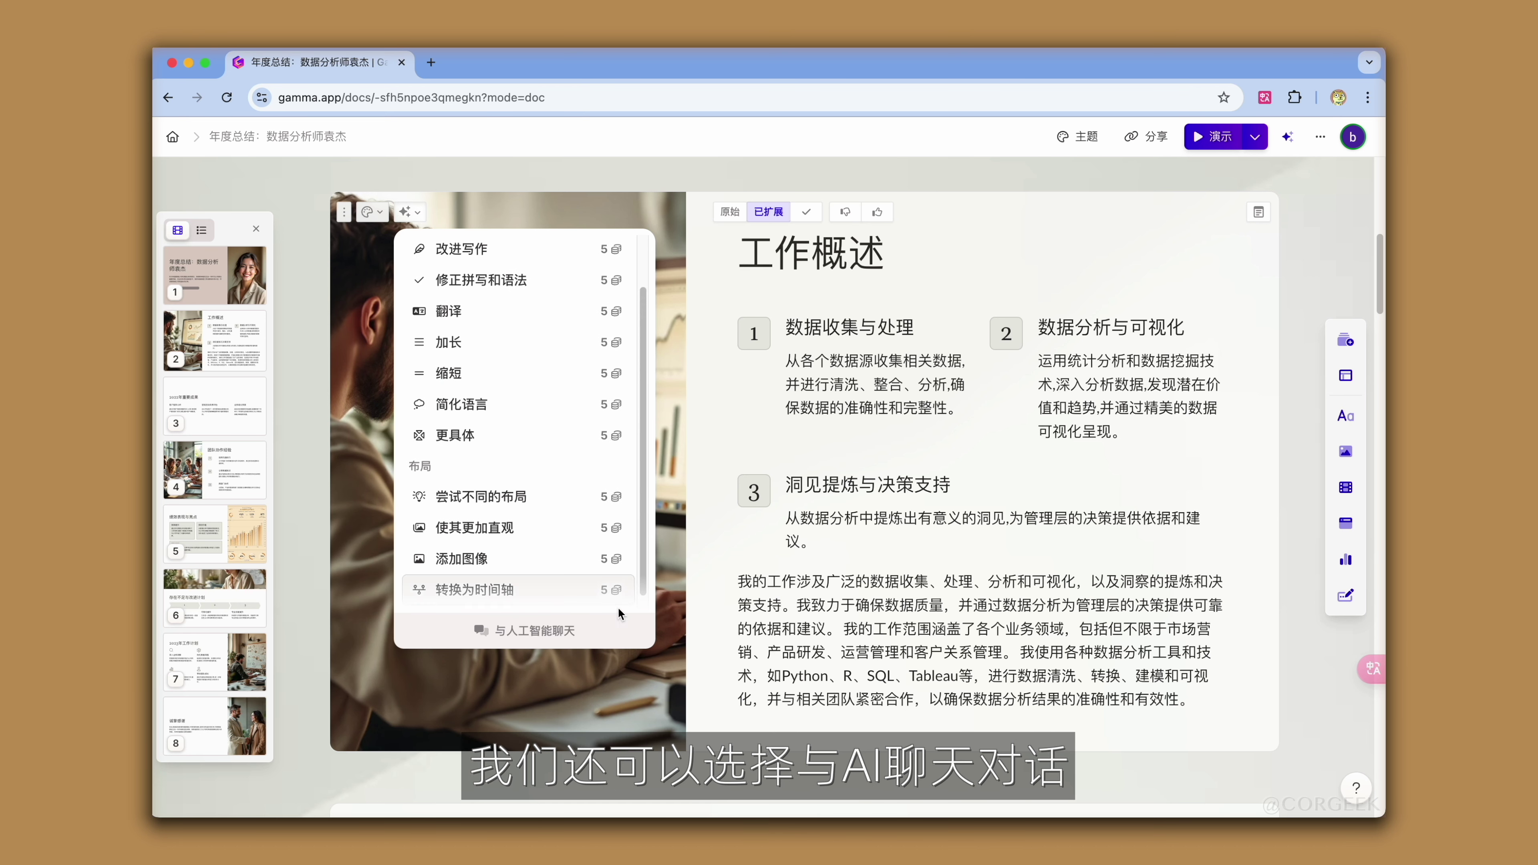
pyautogui.click(536, 631)
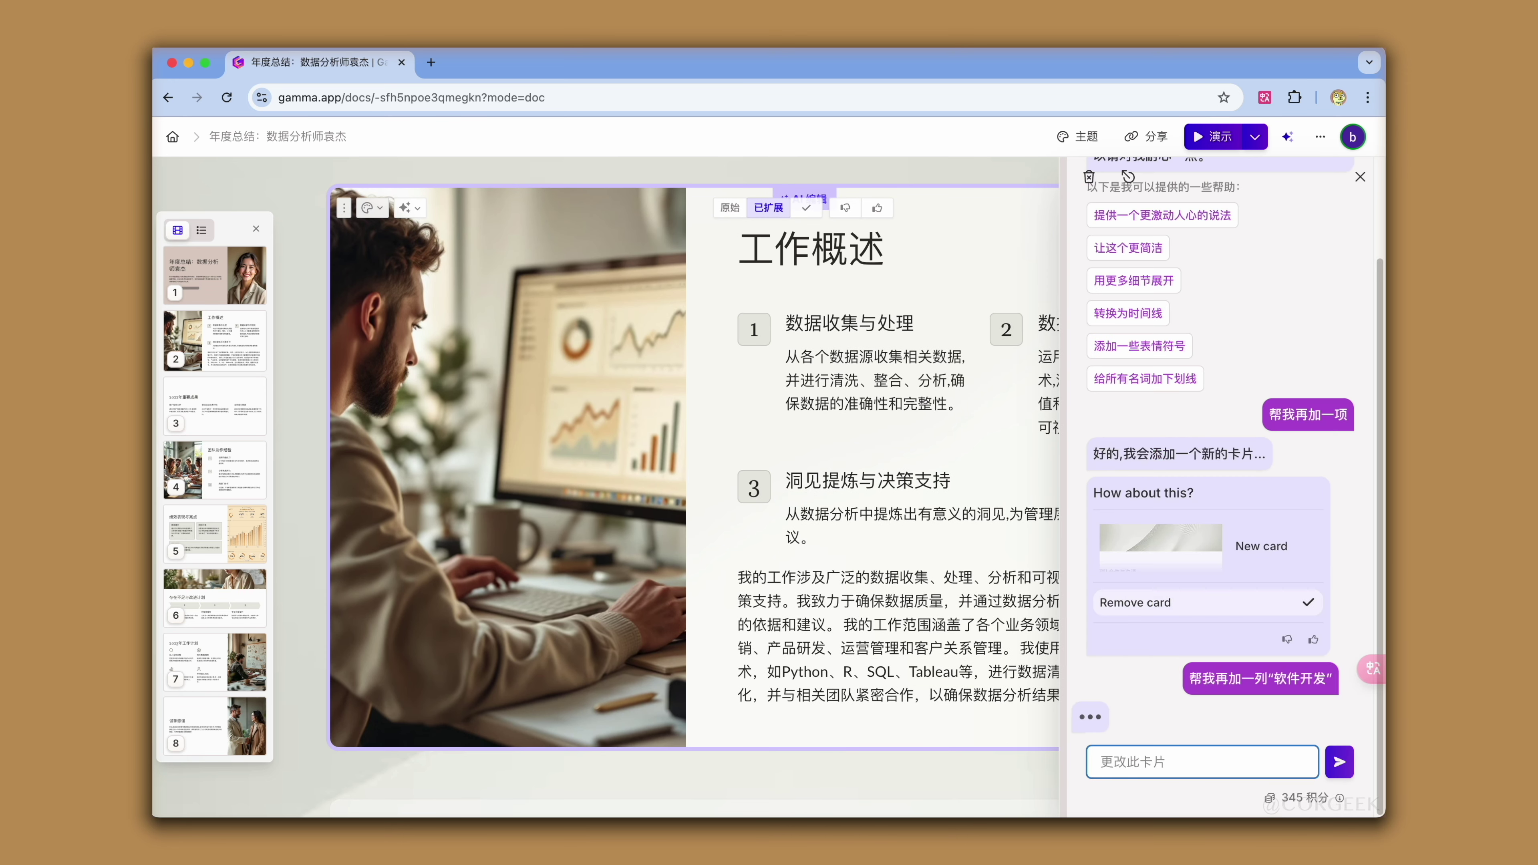
pyautogui.click(1361, 176)
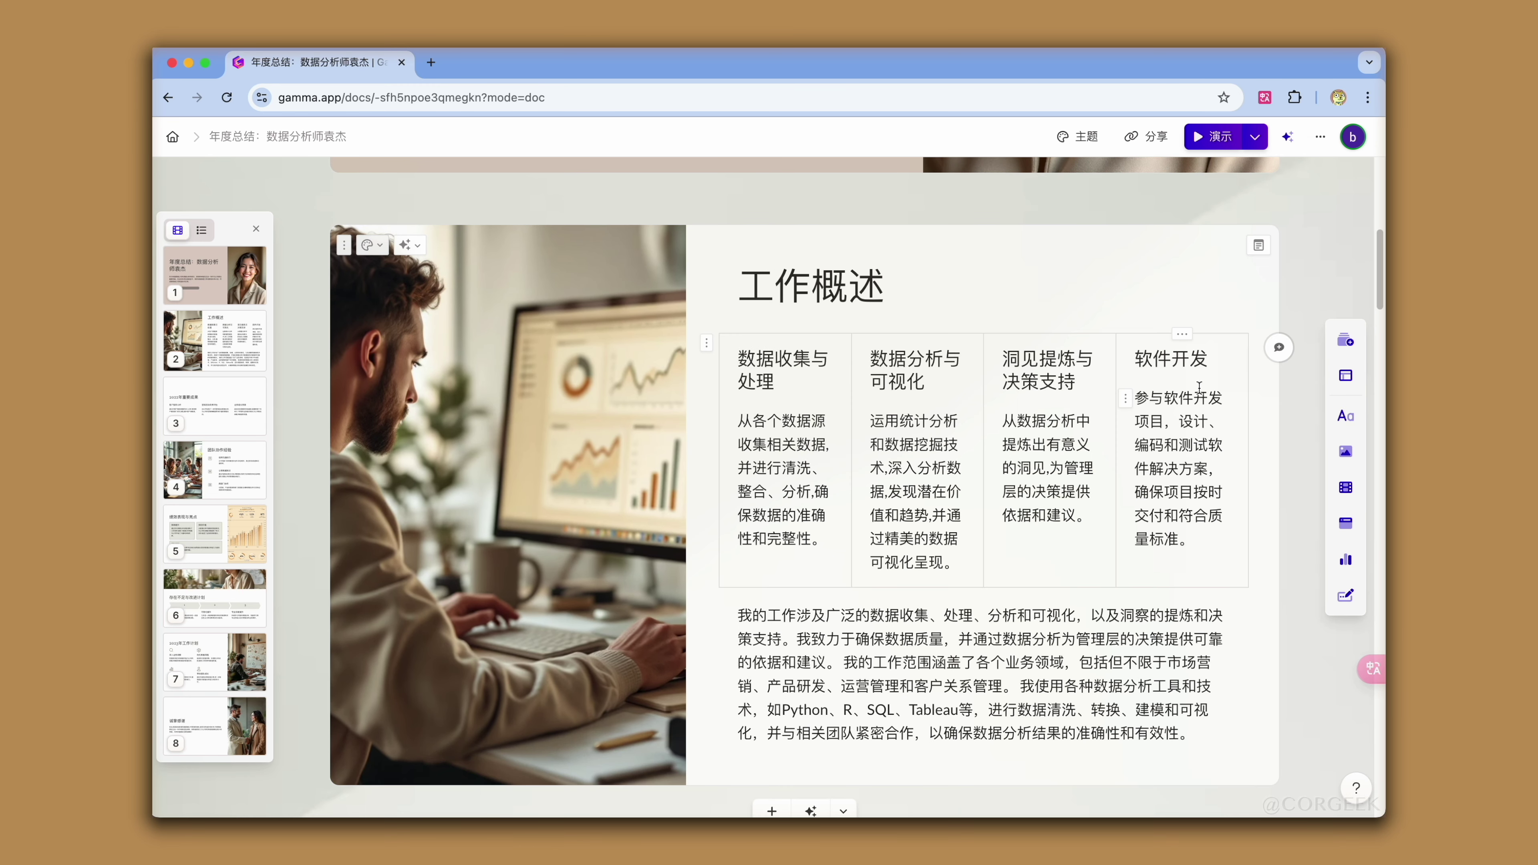
# Examine the presentation's export formats and its page view analytics.
pyautogui.click(1150, 141)
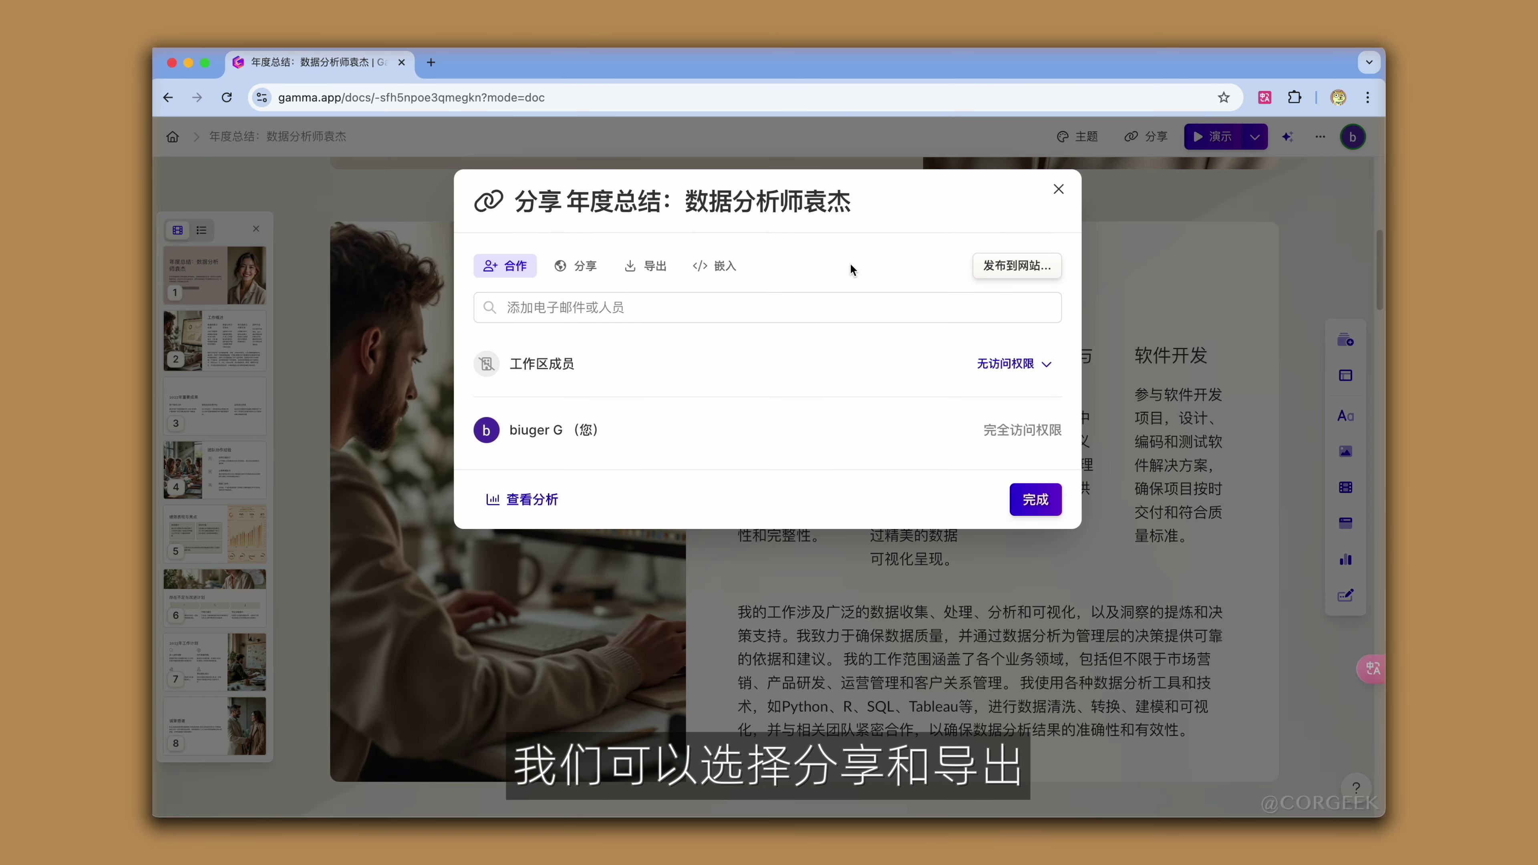
pyautogui.click(661, 269)
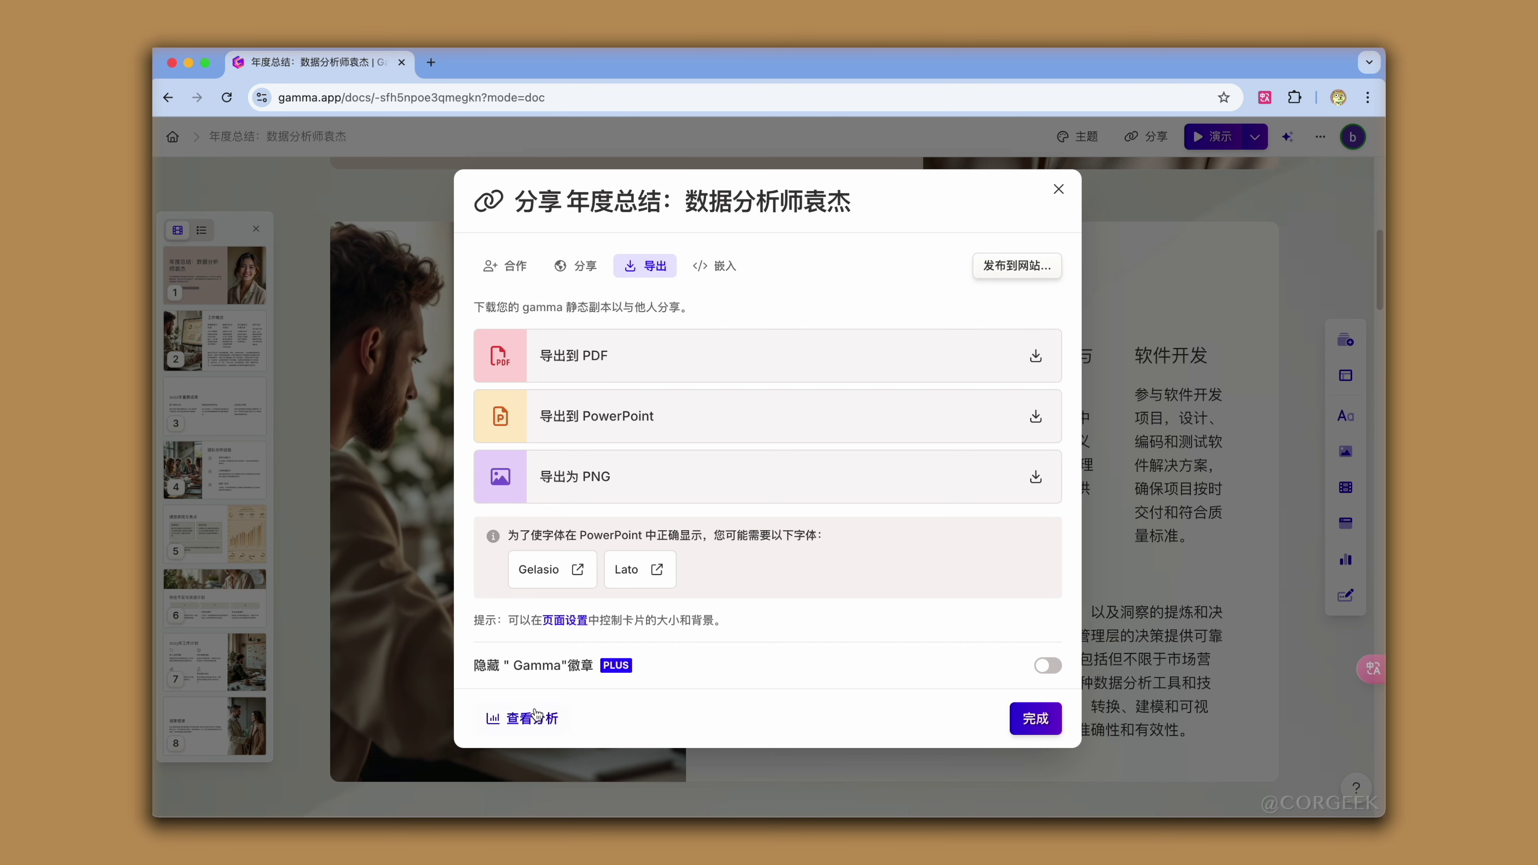
pyautogui.click(521, 721)
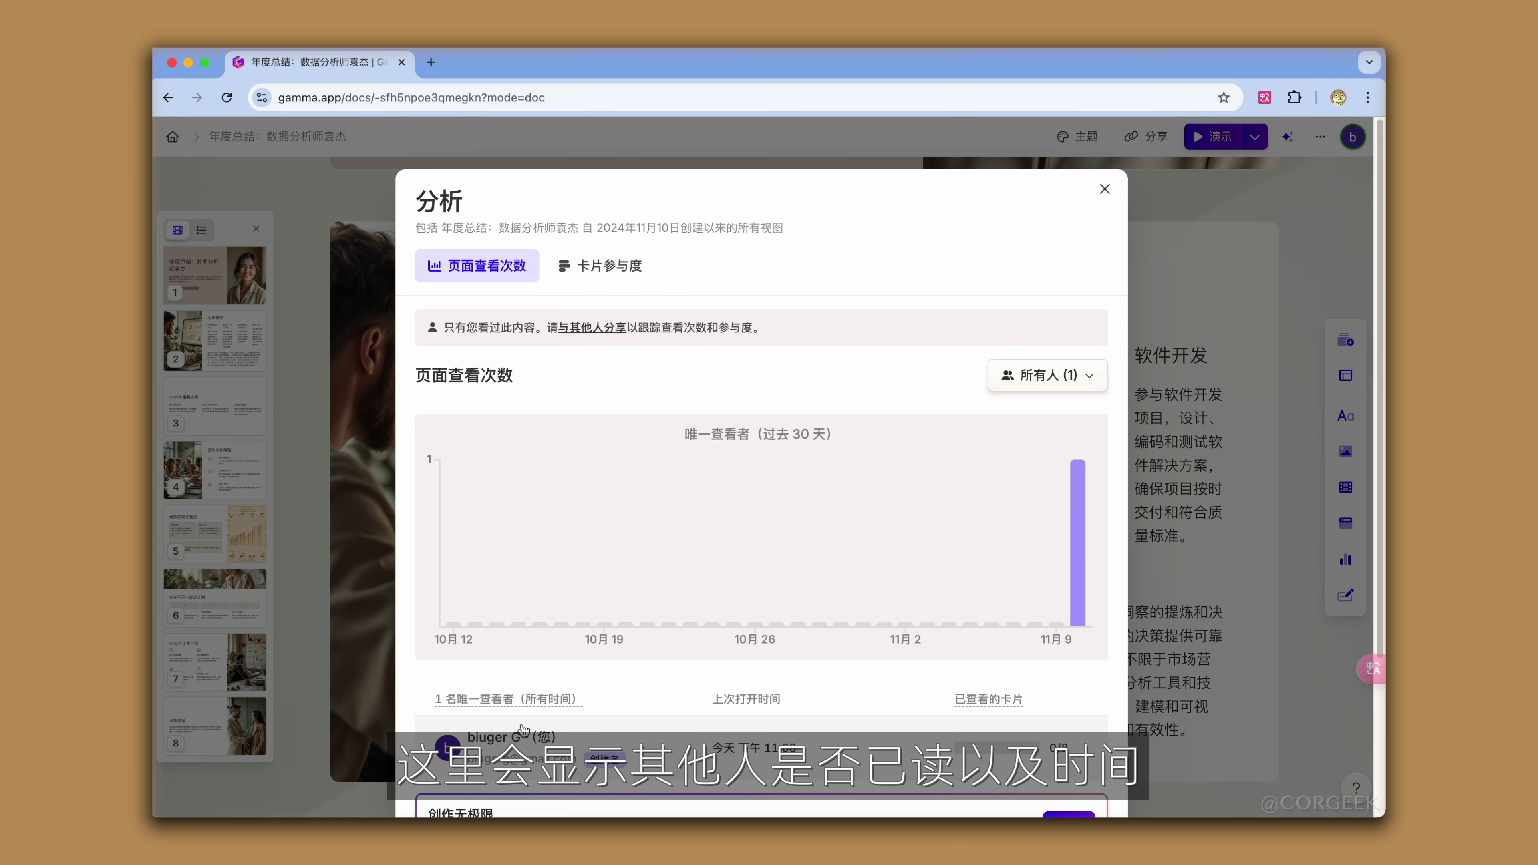
pyautogui.scroll(-3, 1149, 690)
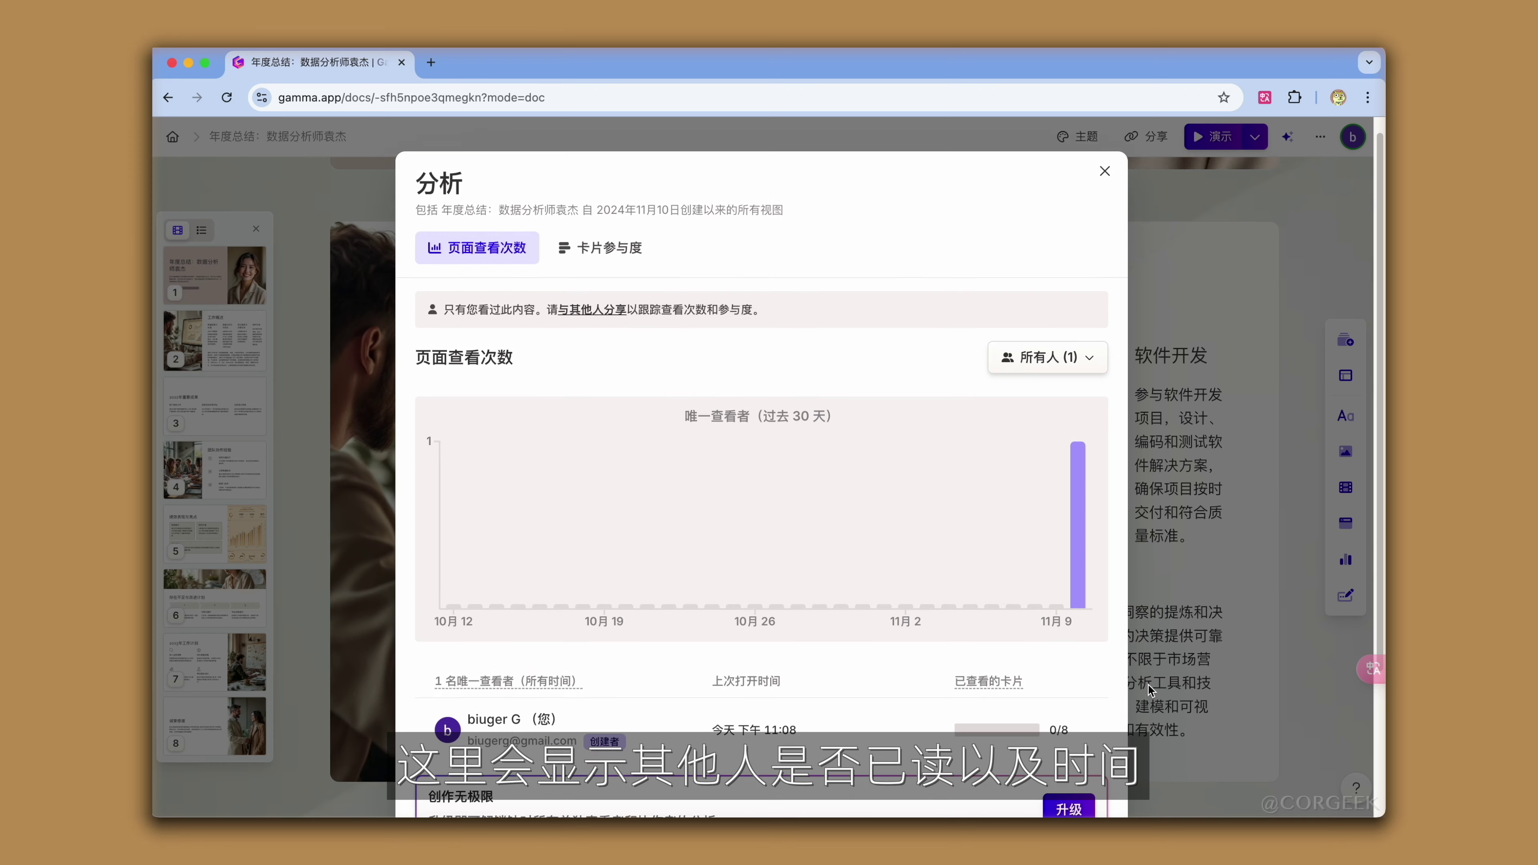
pyautogui.scroll(-2, 1150, 689)
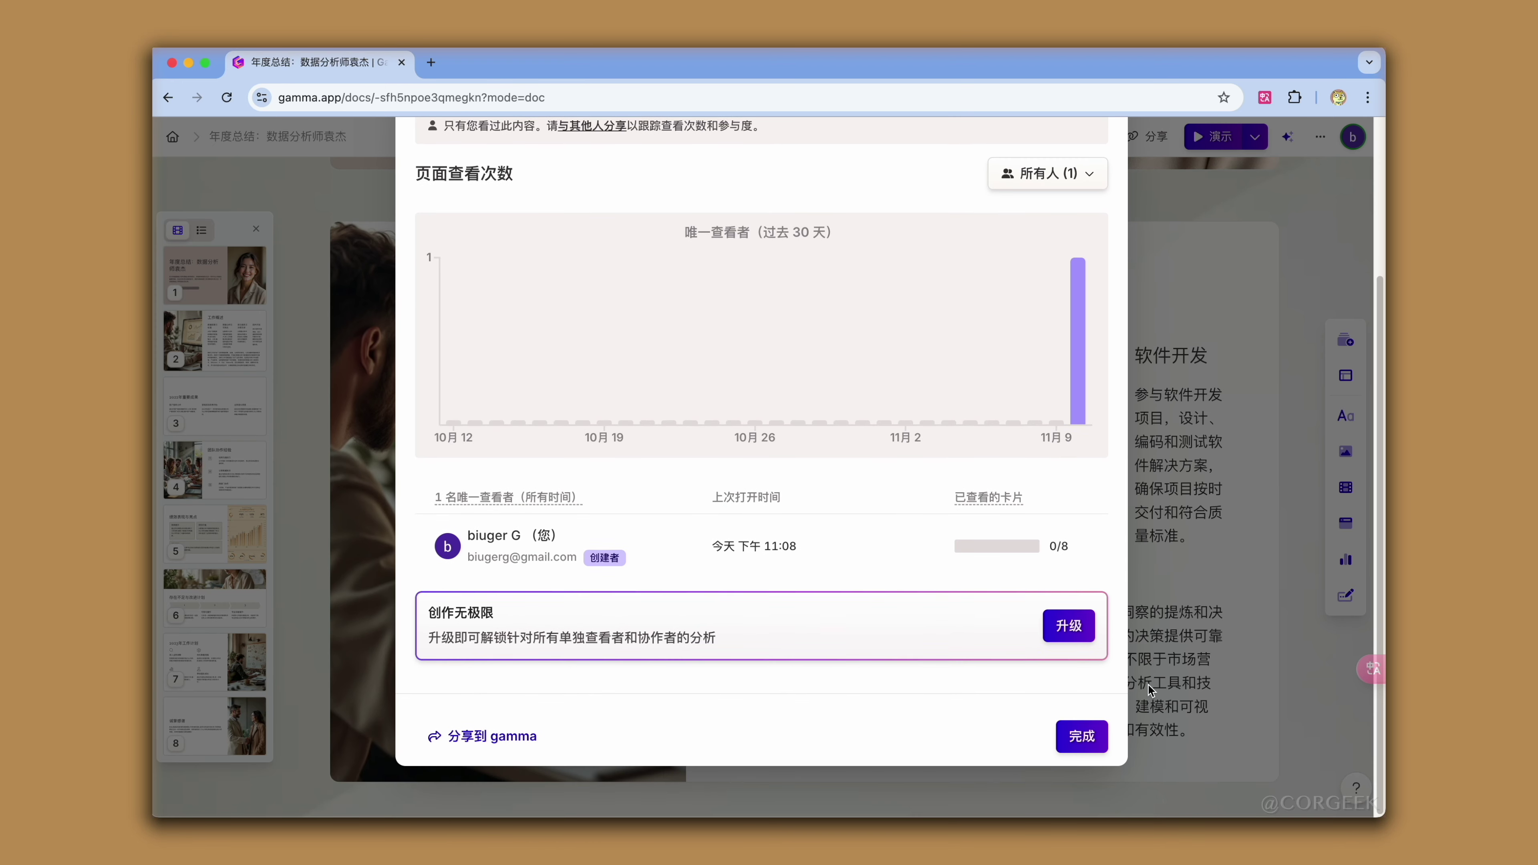
pyautogui.scroll(4, 1149, 690)
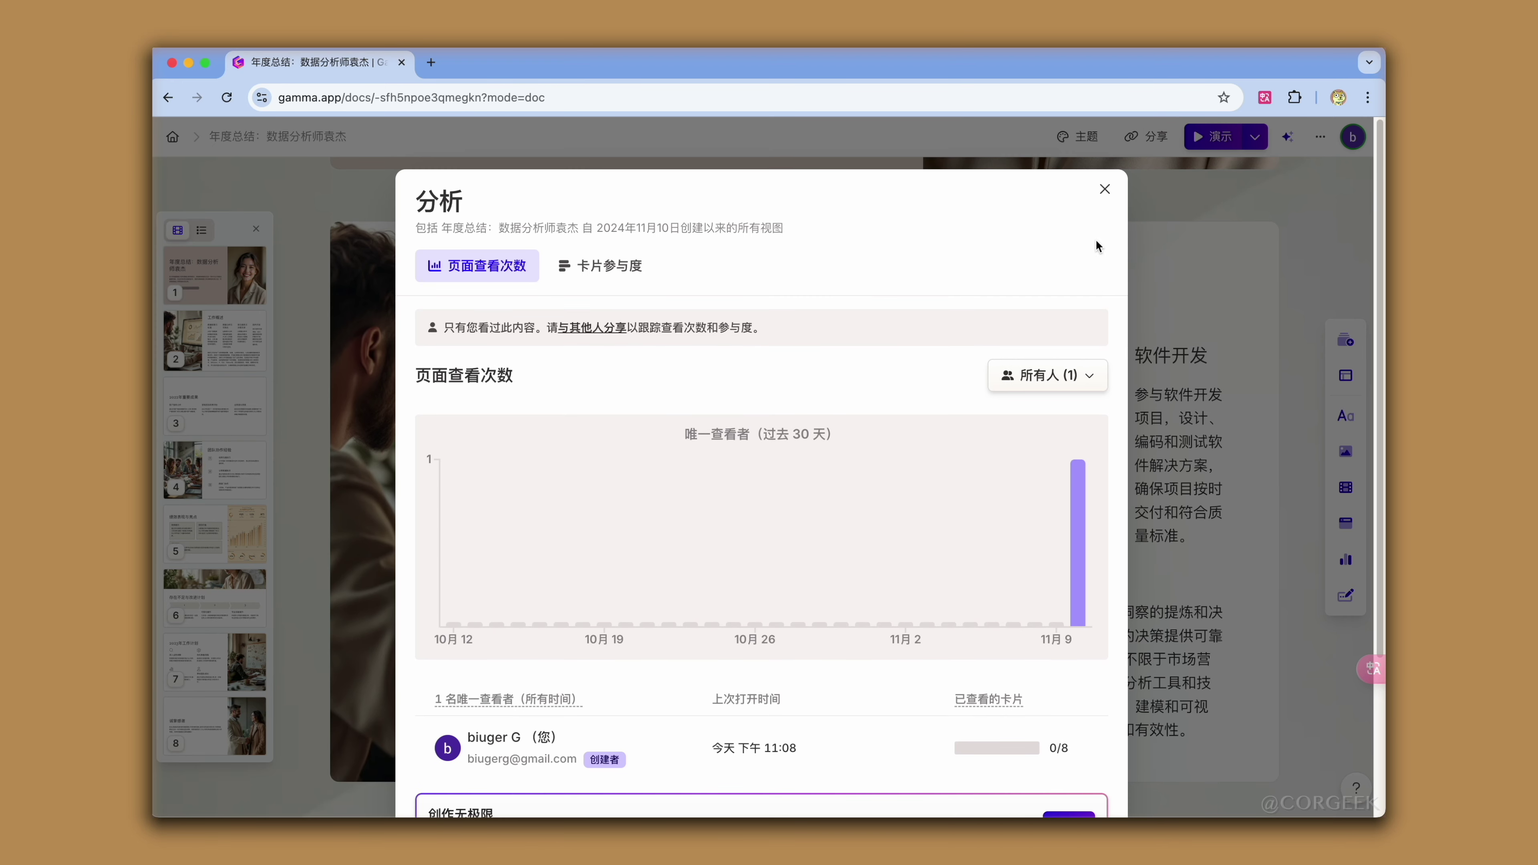
pyautogui.click(1105, 189)
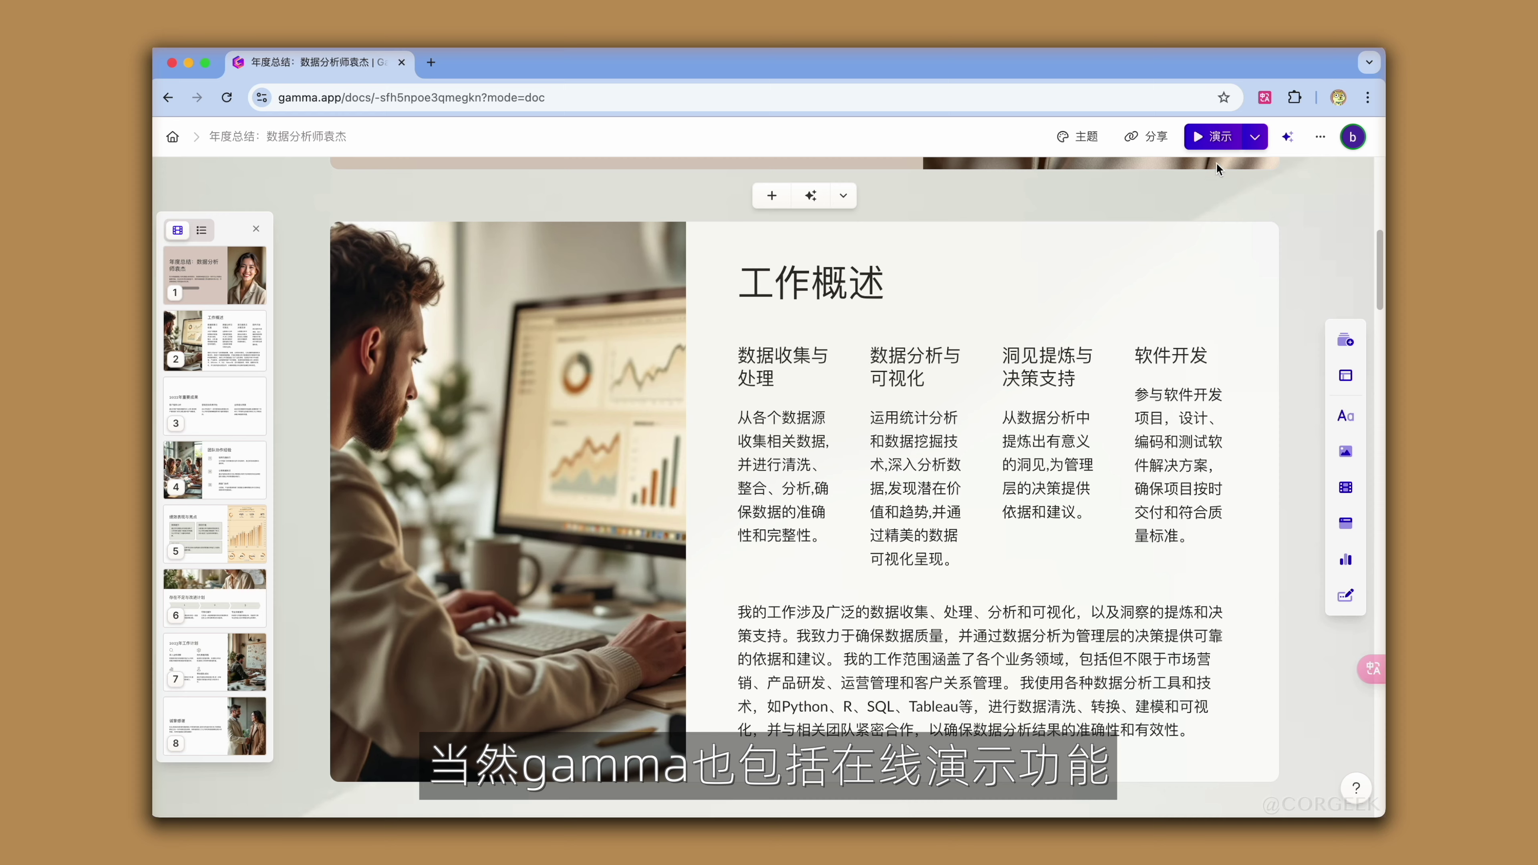
# Present the deck from the 工作概述 card and advance to the 绩效表现与亮点 card.
pyautogui.click(1216, 139)
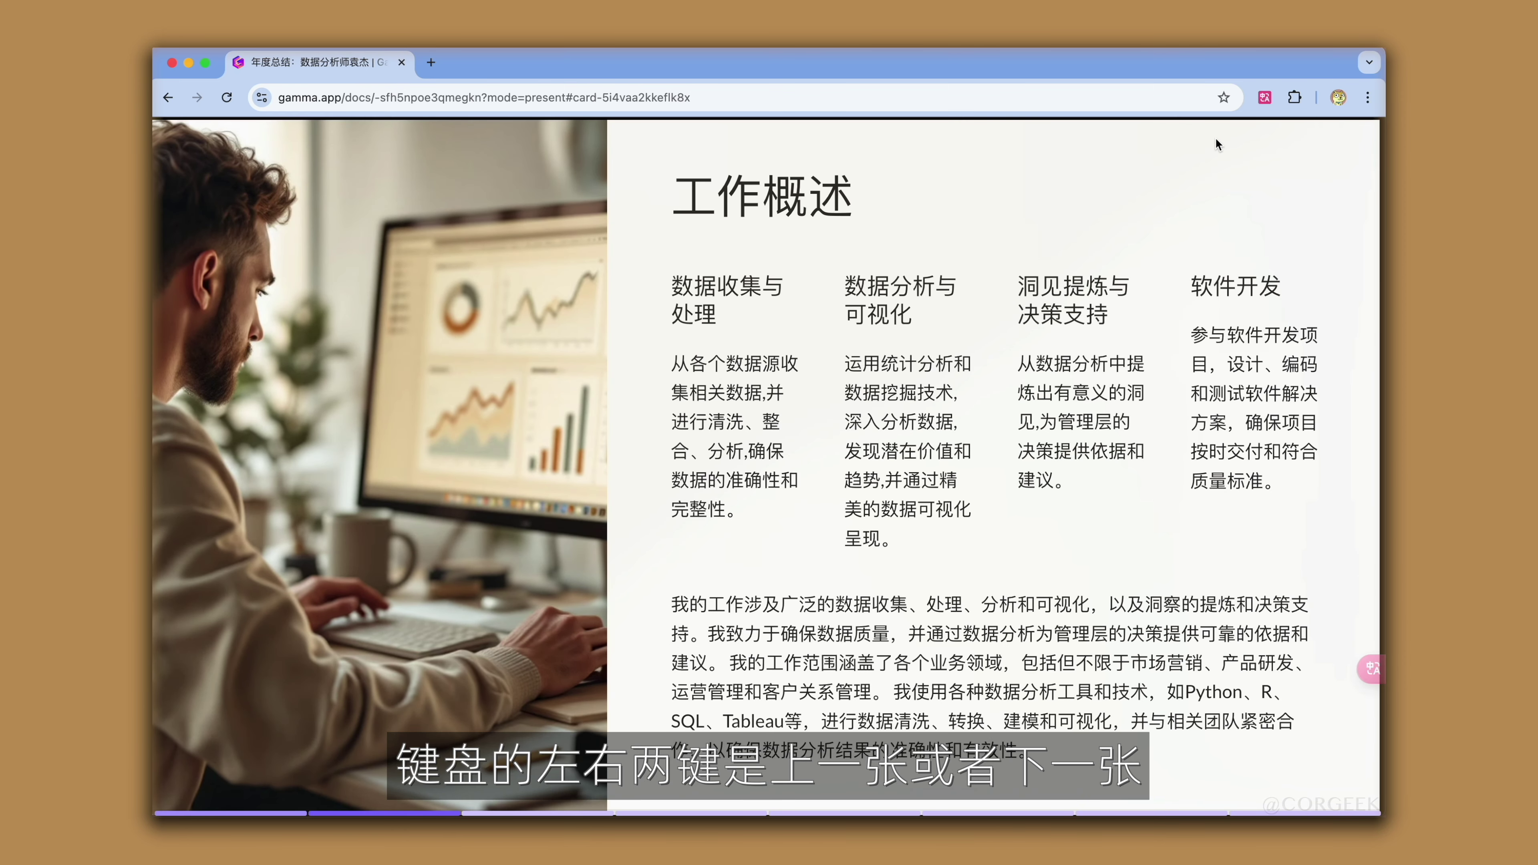
pyautogui.press('Right')
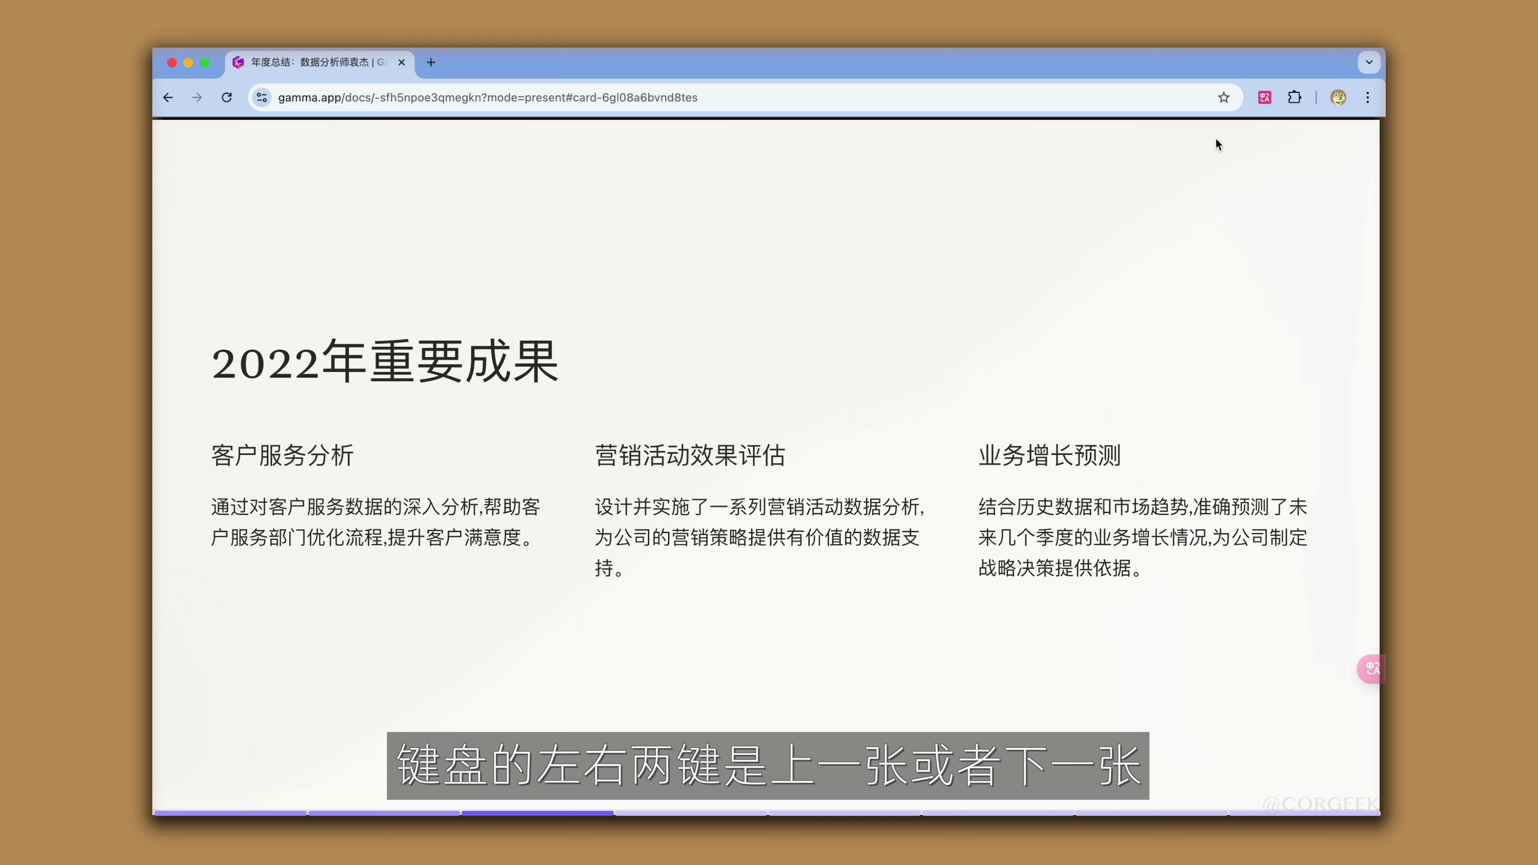
pyautogui.press('Right')
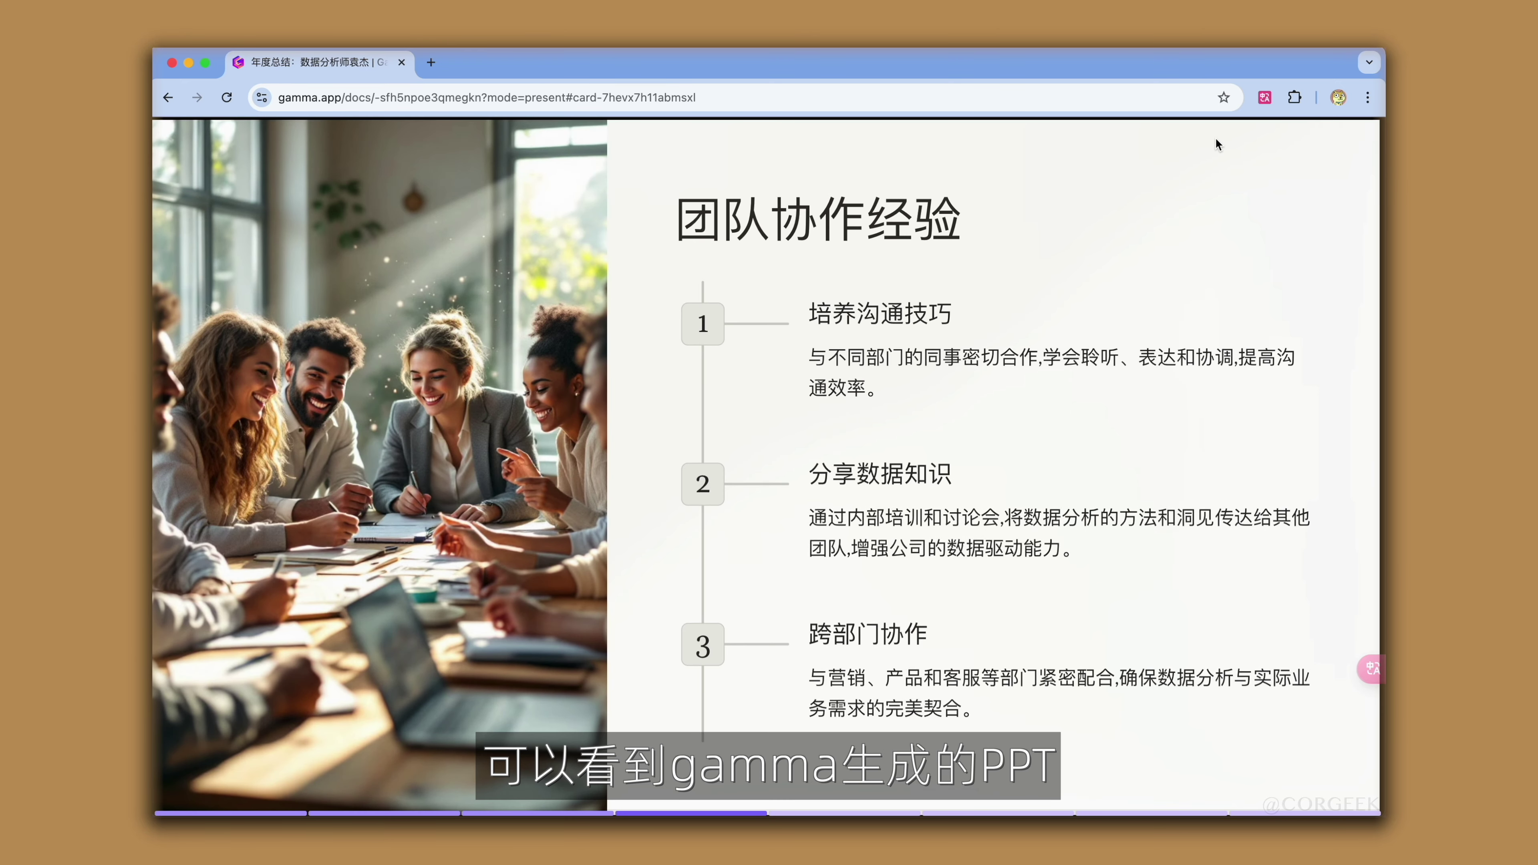
pyautogui.press('Right')
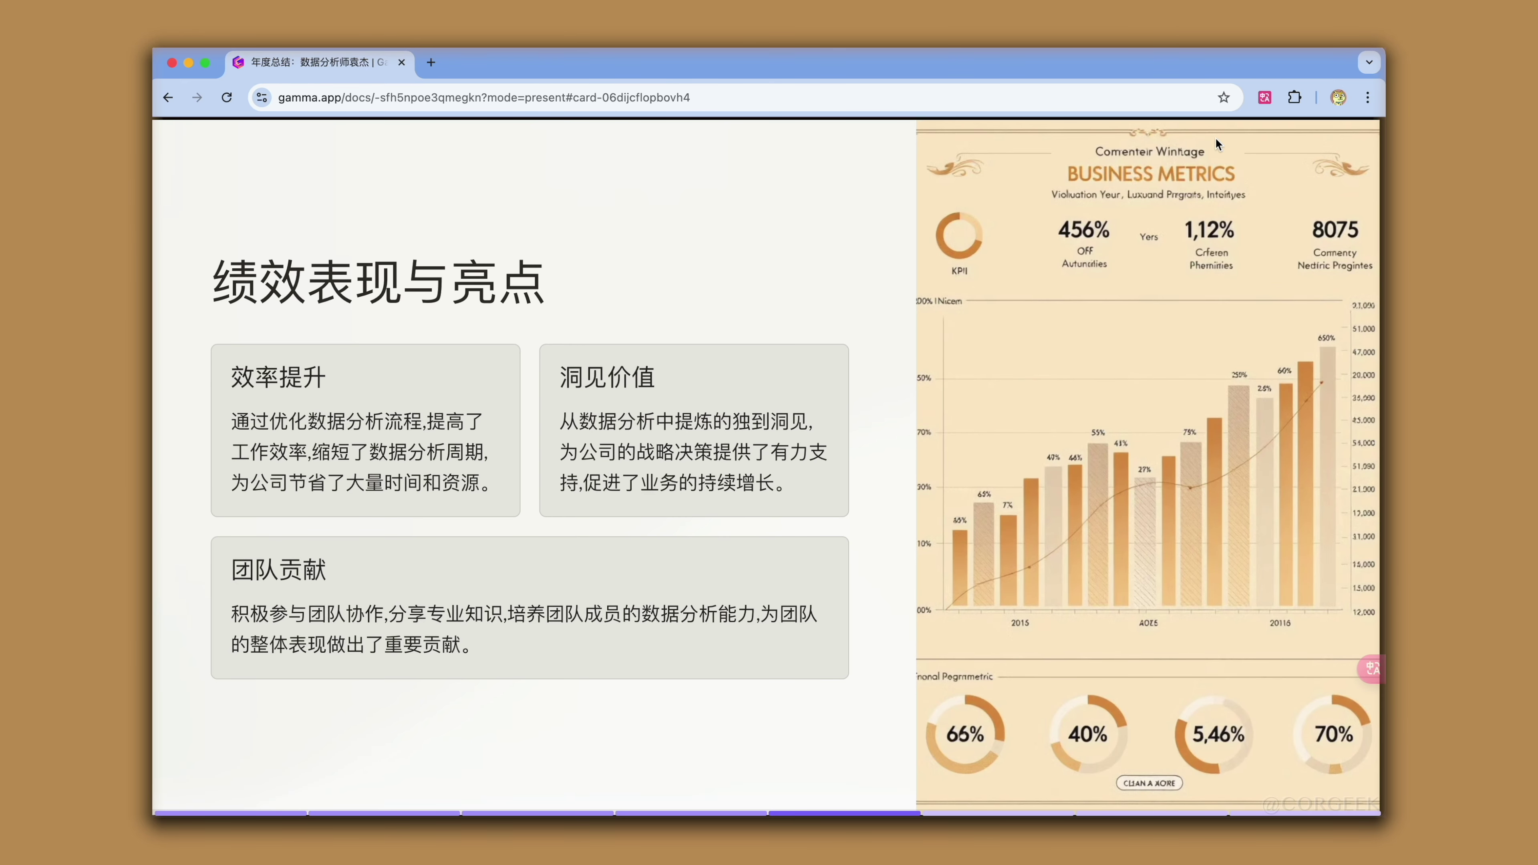
# Turn on the spotlight, step through the items of the 绩效表现与亮点 and 存在不足与改进计划 cards, and end the presentation.
pyautogui.press('s')
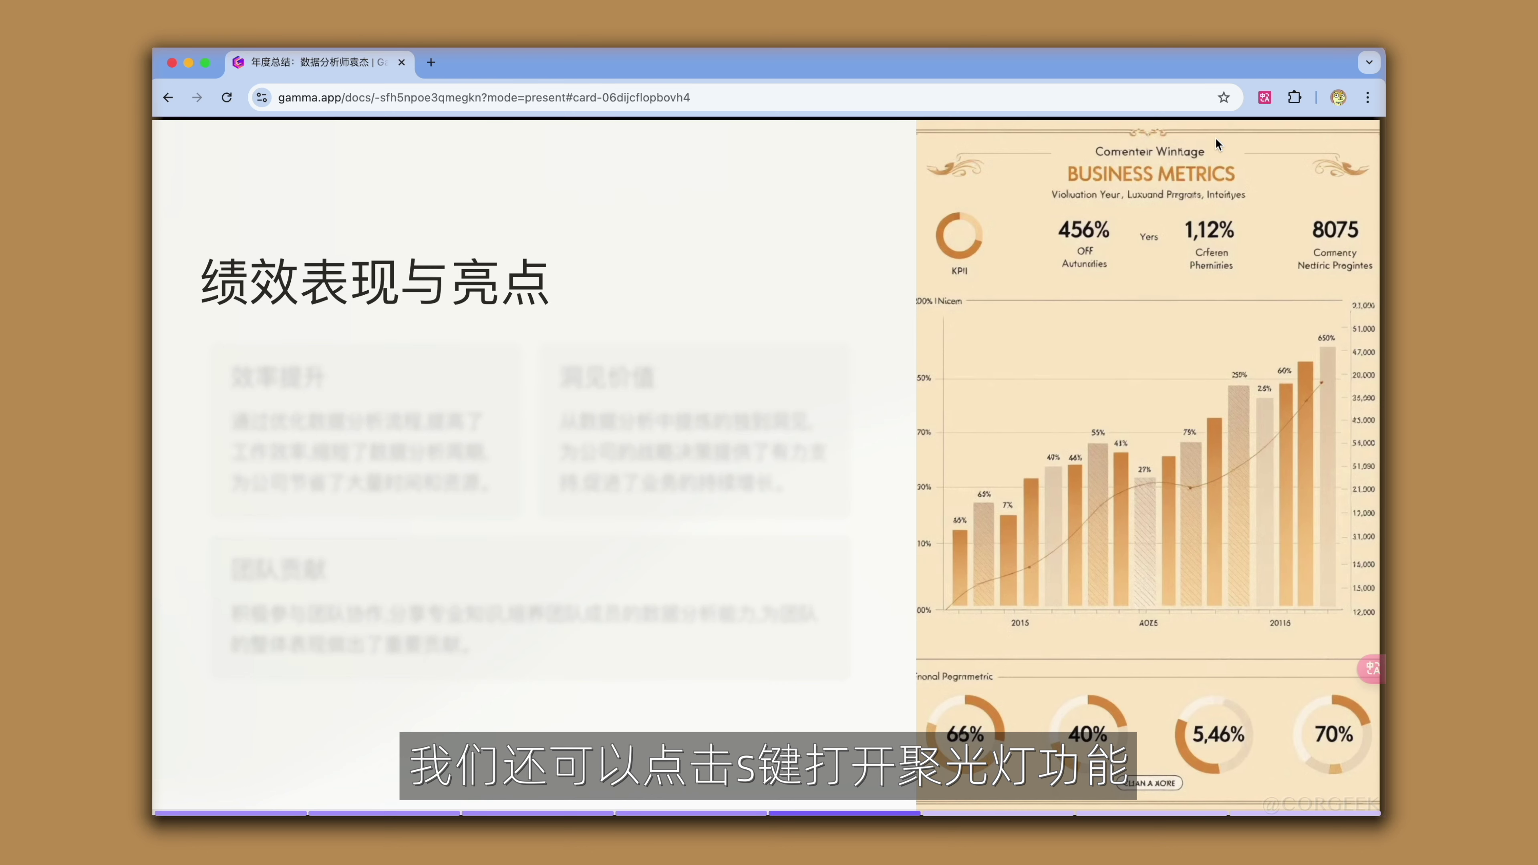
pyautogui.press('Right')
pyautogui.press('Right')
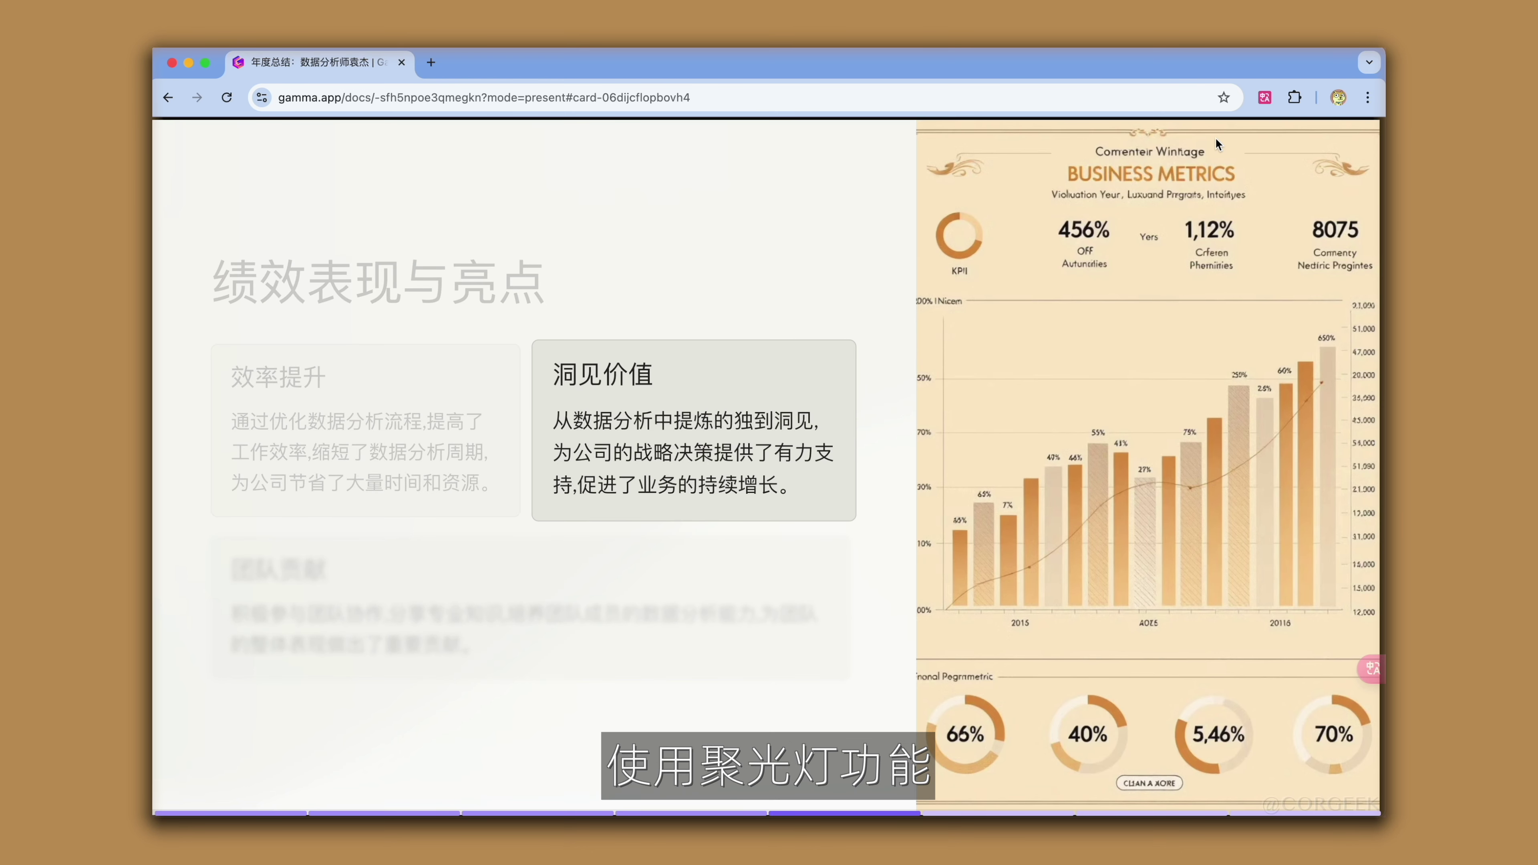
pyautogui.press('Right')
pyautogui.press('Right')
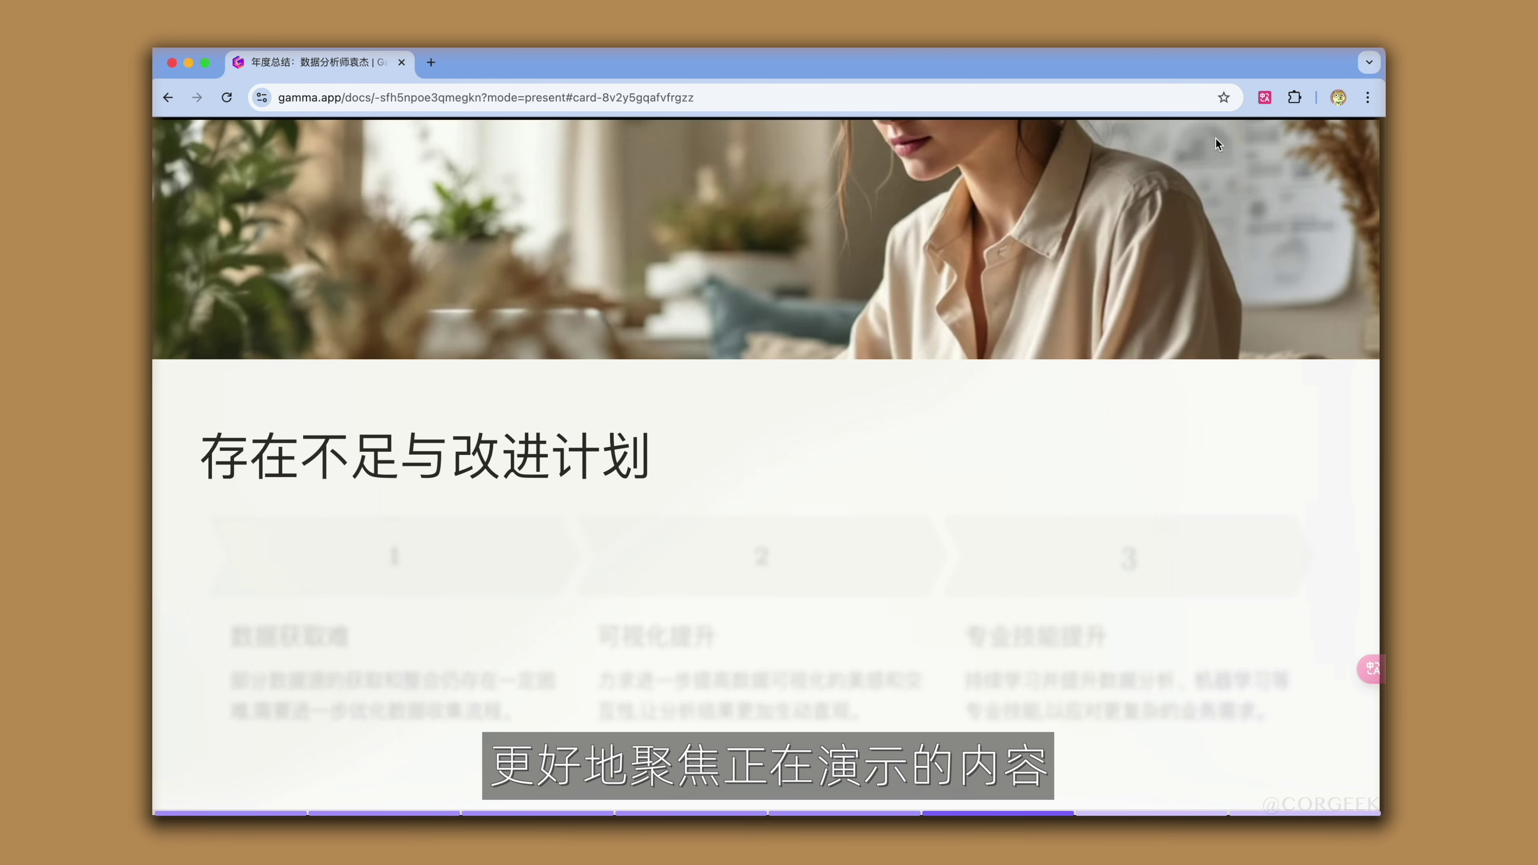
pyautogui.press('Right')
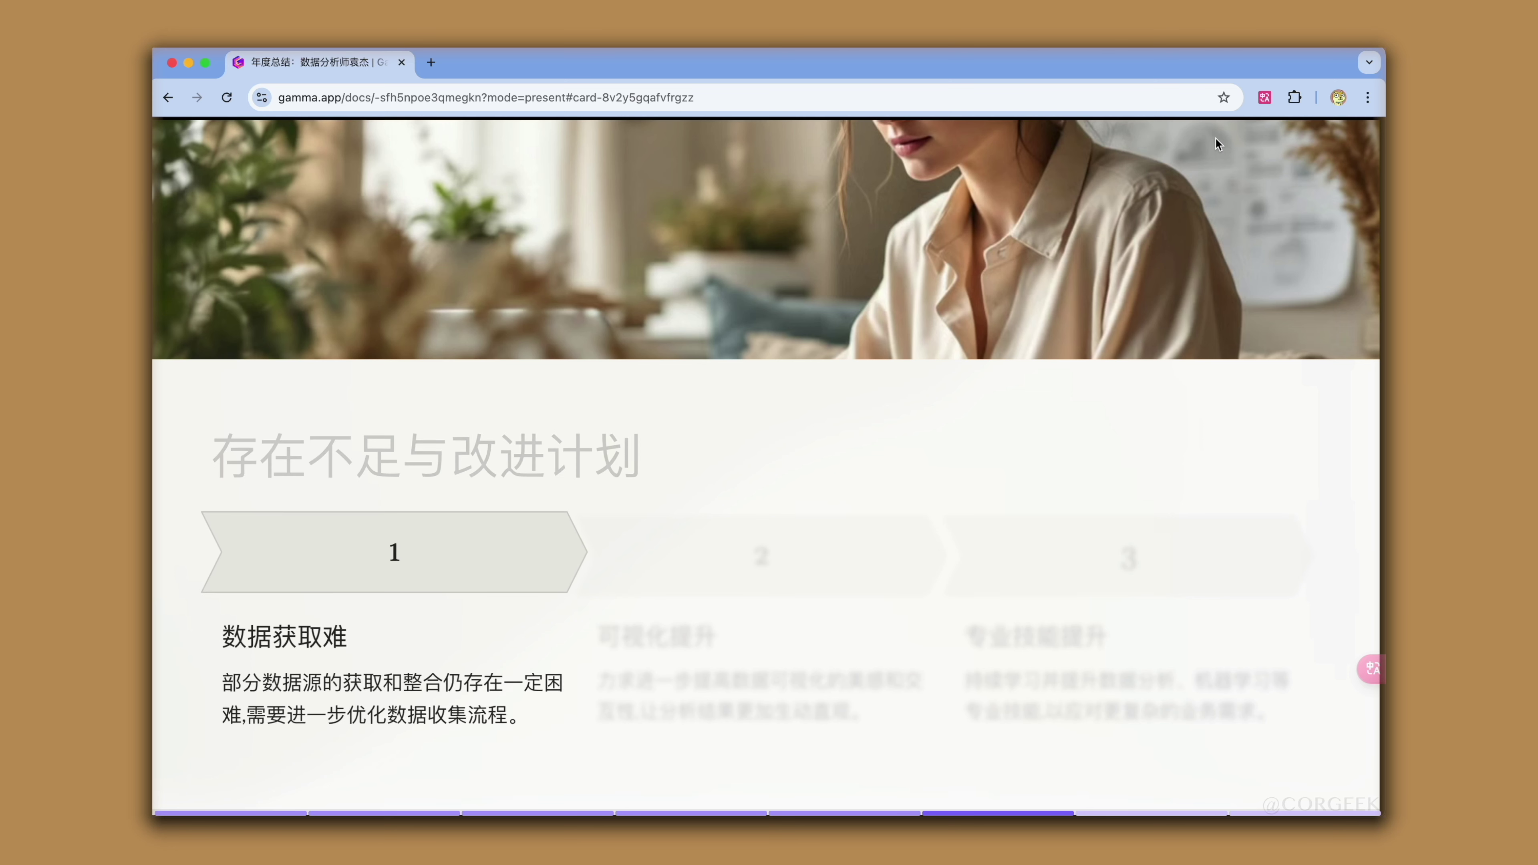
pyautogui.press('Right')
pyautogui.press('Right')
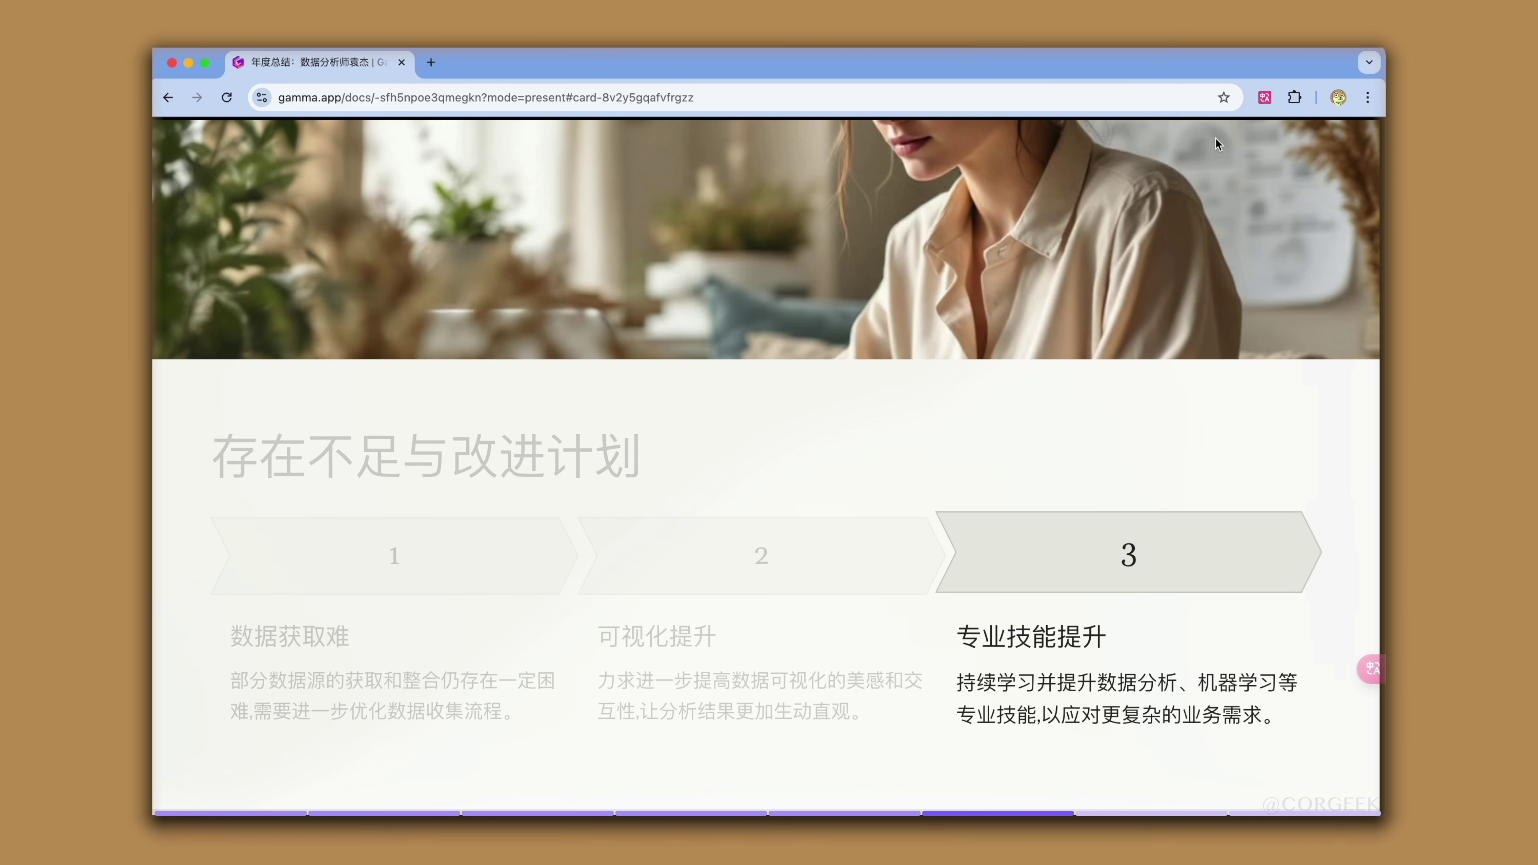
pyautogui.press('Escape')
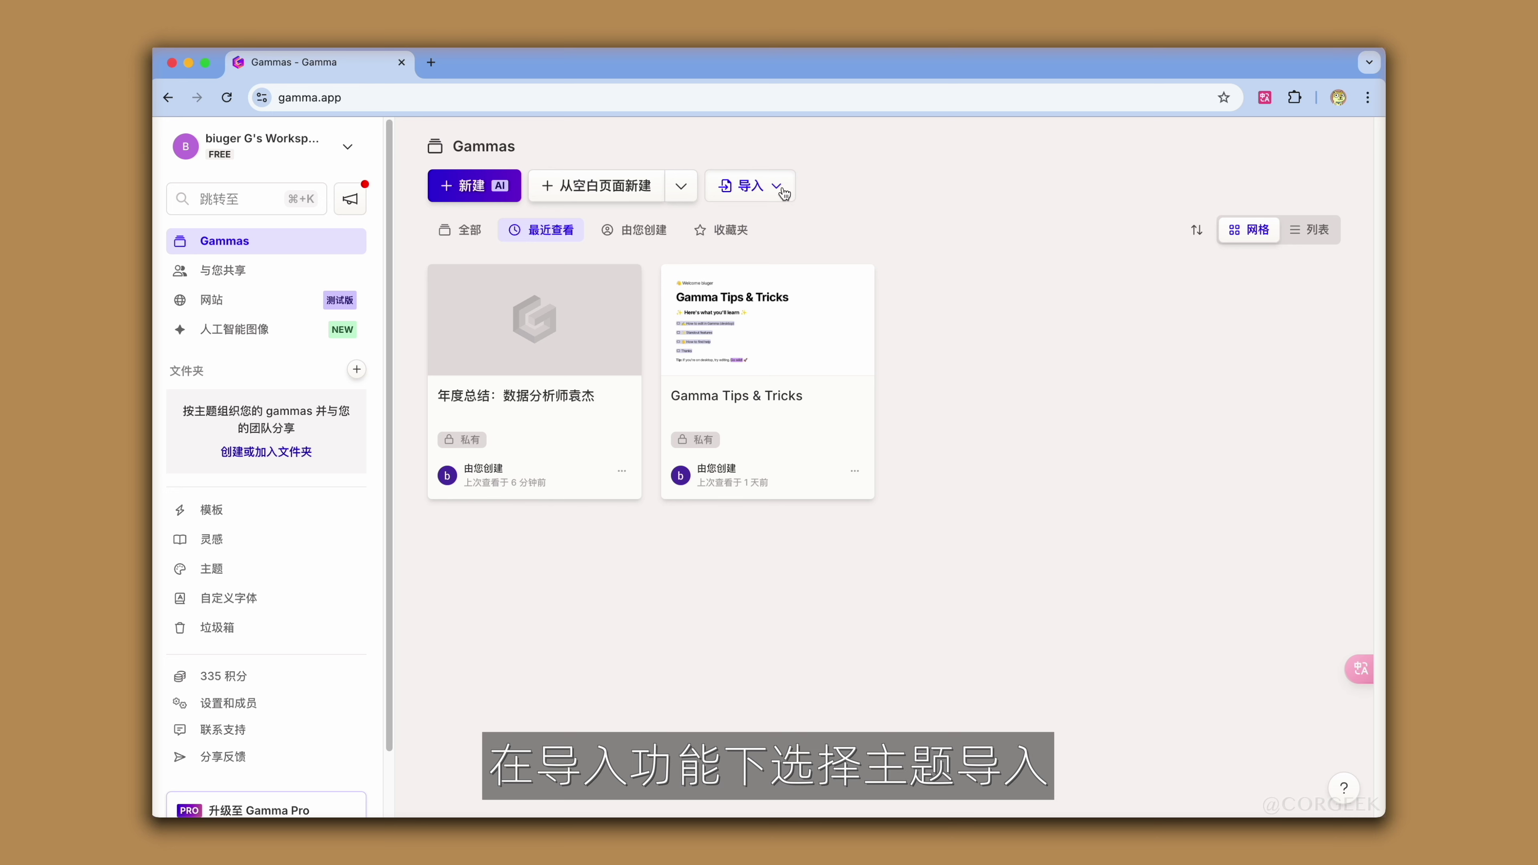
# Open the 主题导入 page for creating a theme from an existing presentation file.
pyautogui.click(783, 193)
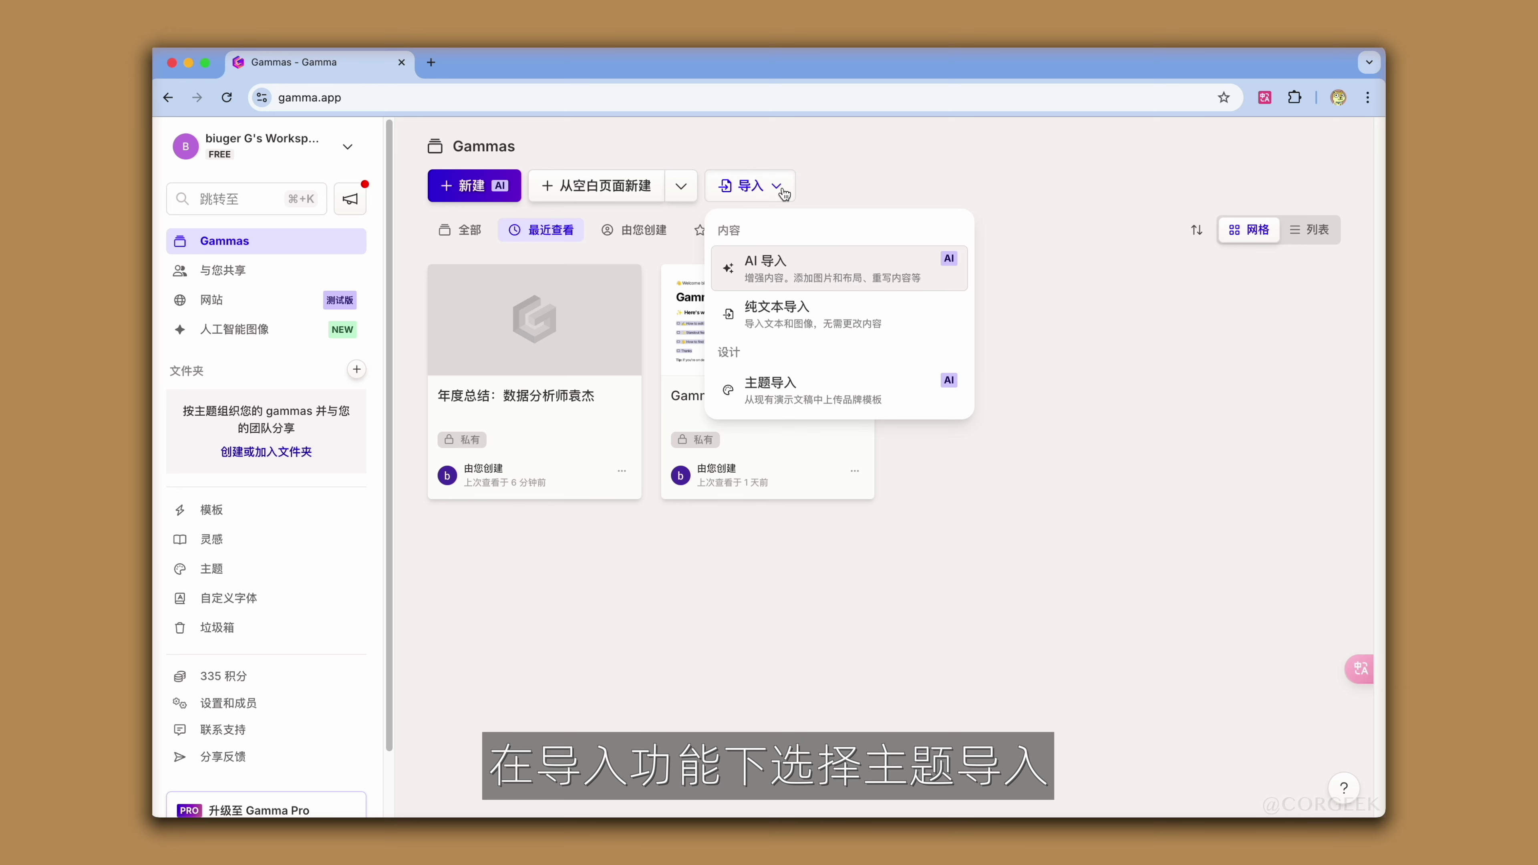
pyautogui.click(877, 398)
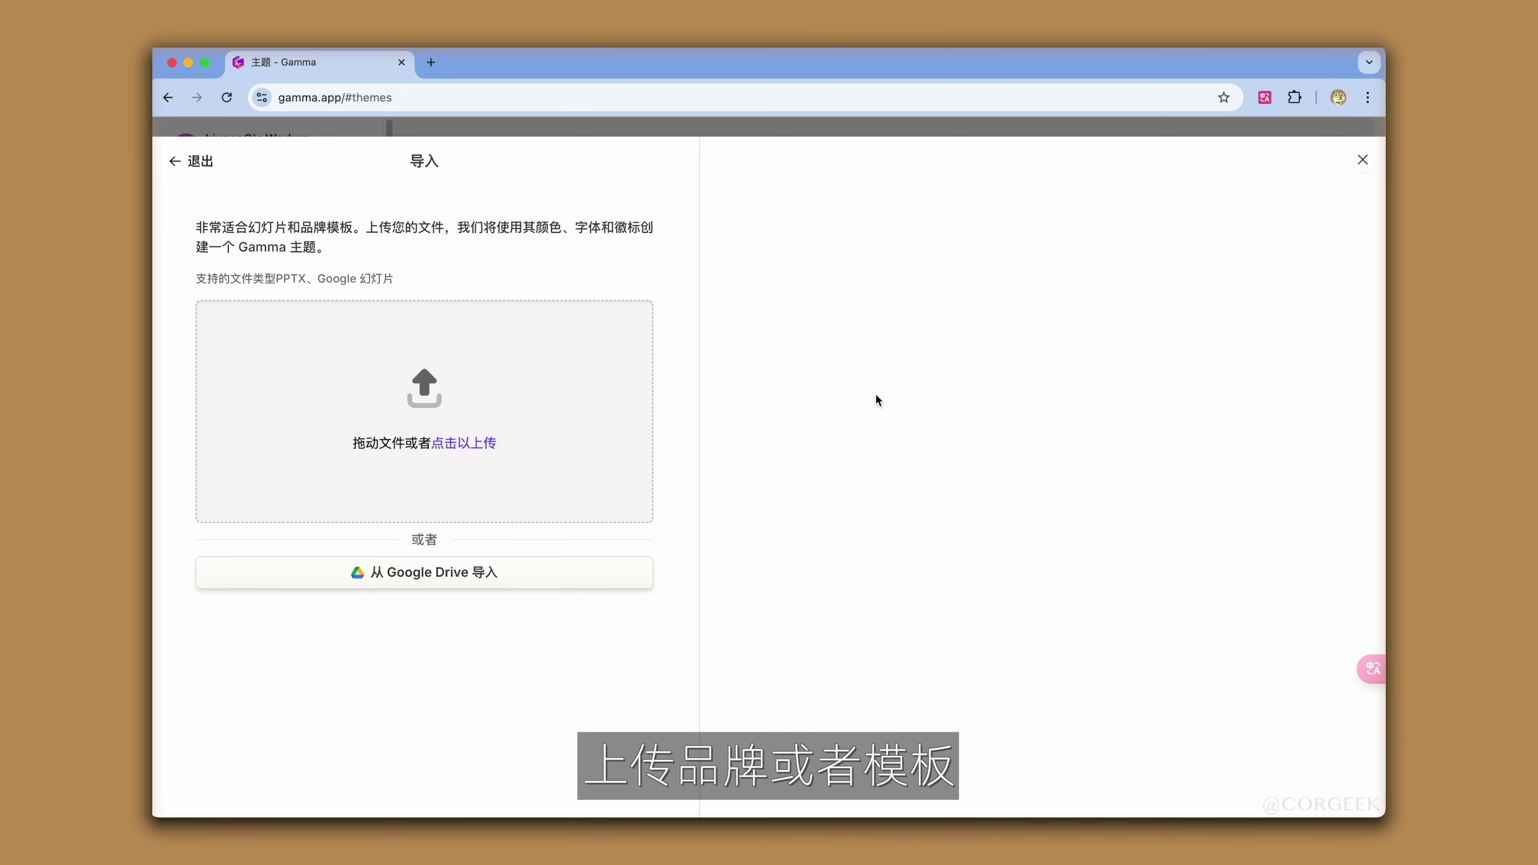